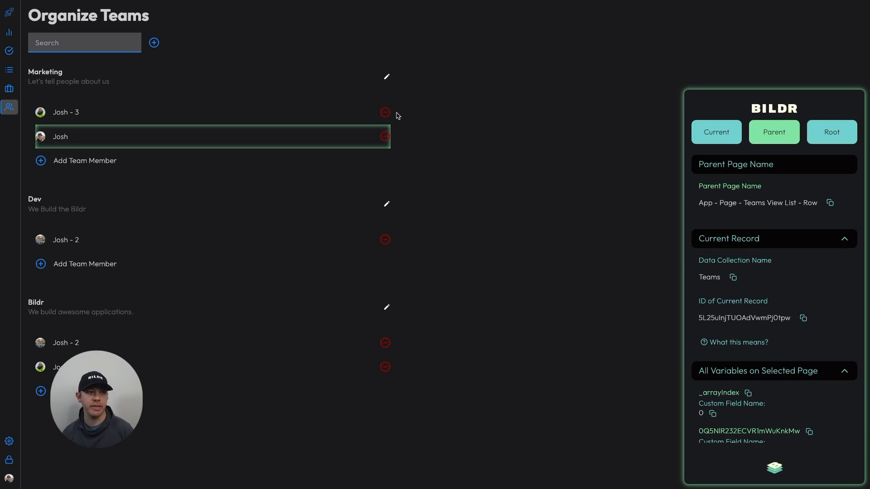
# Open the Teams data collection in the project editor and examine its fields, including Team Name, Team Description and Team Color
pyautogui.click(150, 0)
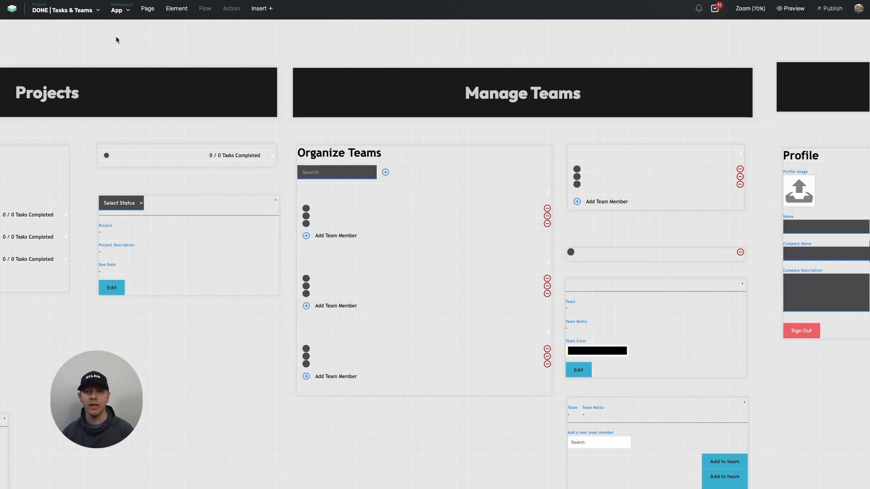
pyautogui.click(64, 13)
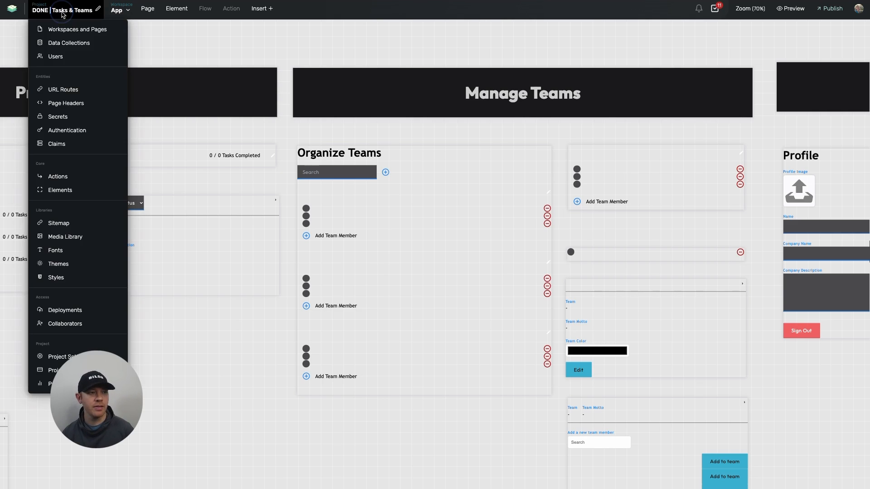
pyautogui.click(60, 41)
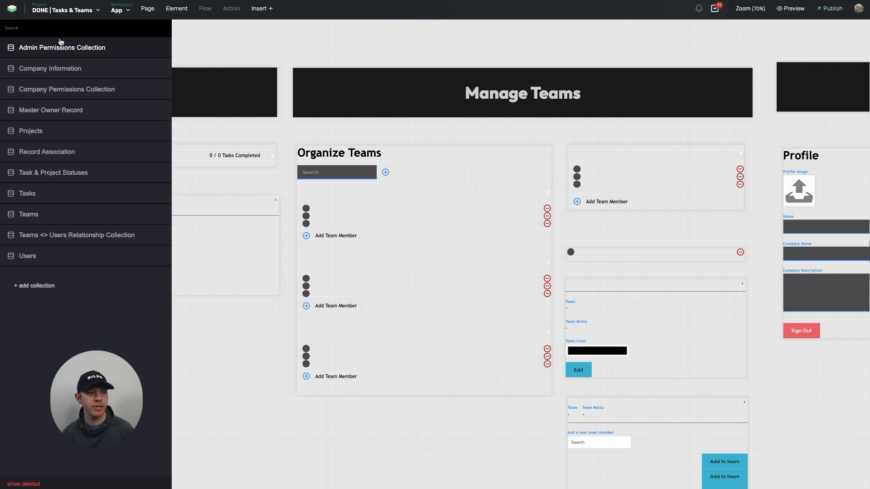
pyautogui.click(44, 217)
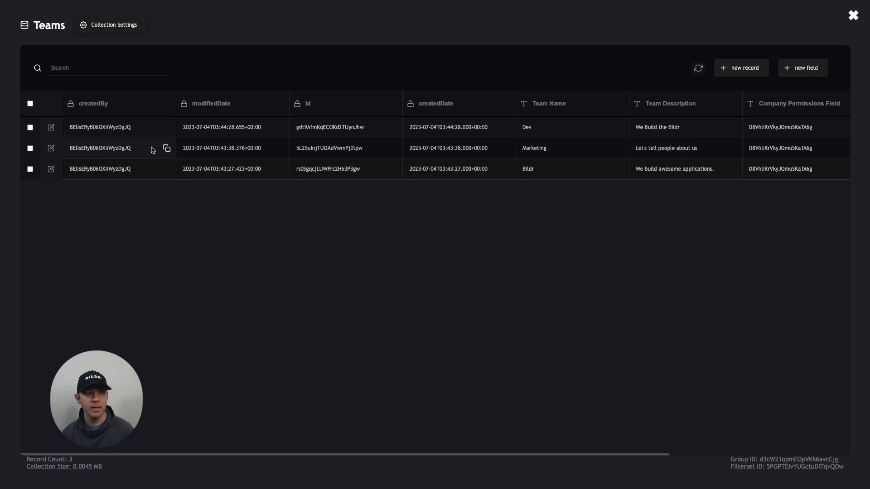
pyautogui.hscroll(5, 387, 145)
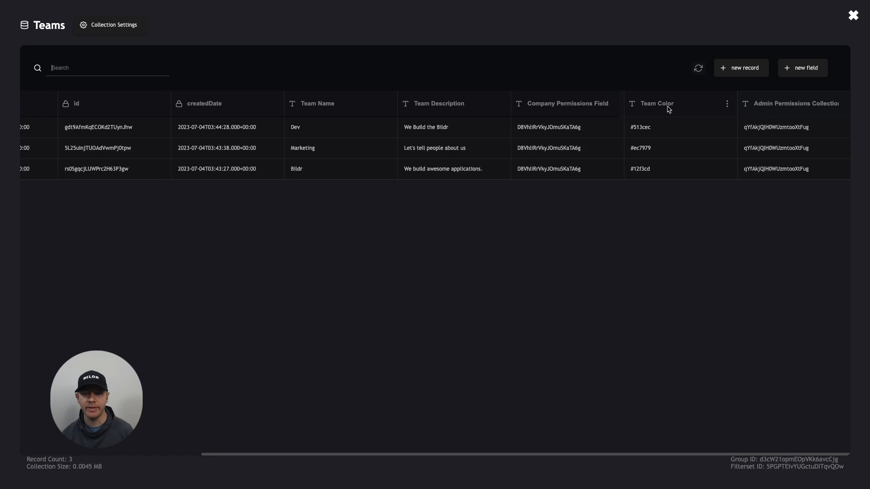
pyautogui.hscroll(-3, 395, 119)
pyautogui.hscroll(-2, 396, 119)
pyautogui.hscroll(5, 394, 120)
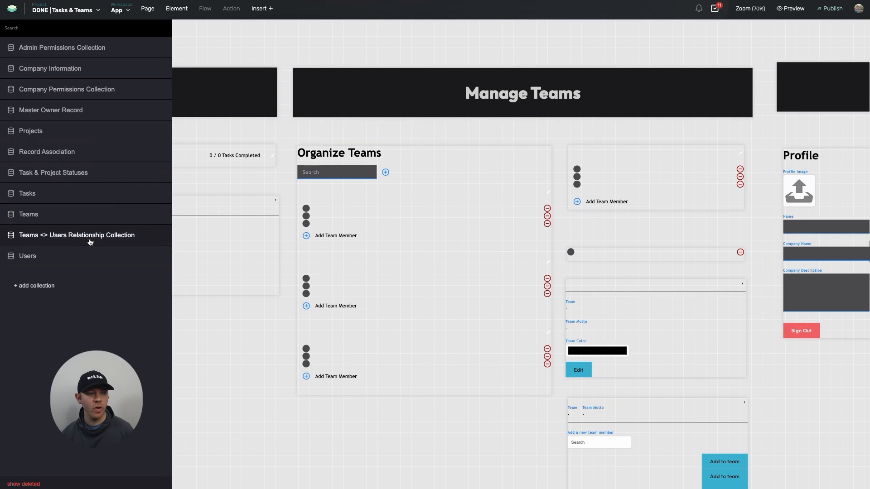
# Open the Users data collection and review its fields, from the login and name fields to the permission record IDs
pyautogui.click(86, 251)
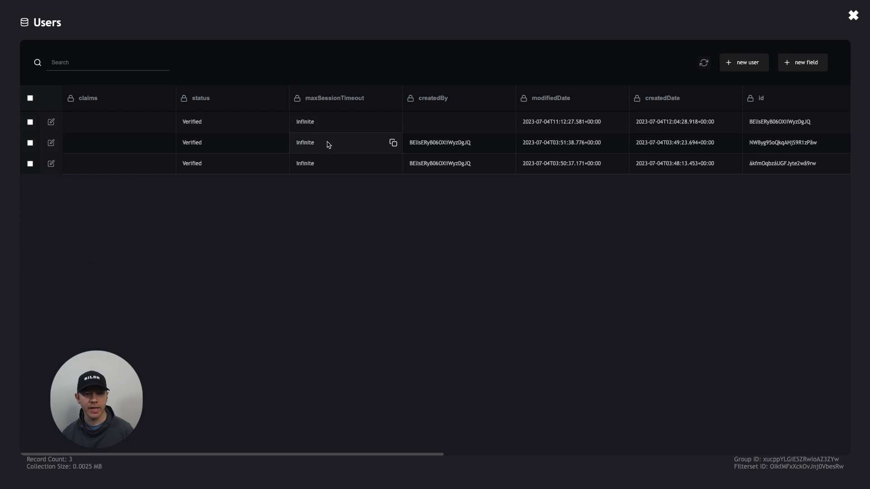
pyautogui.hscroll(5, 331, 144)
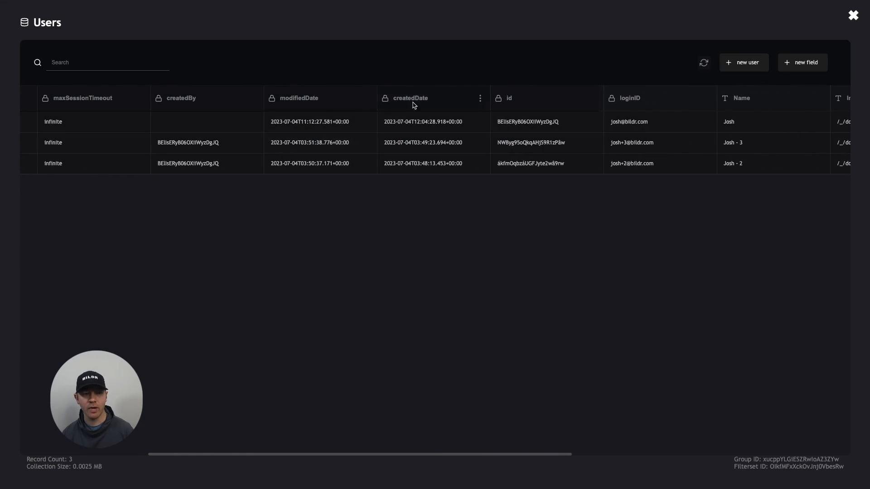
pyautogui.hscroll(3, 413, 105)
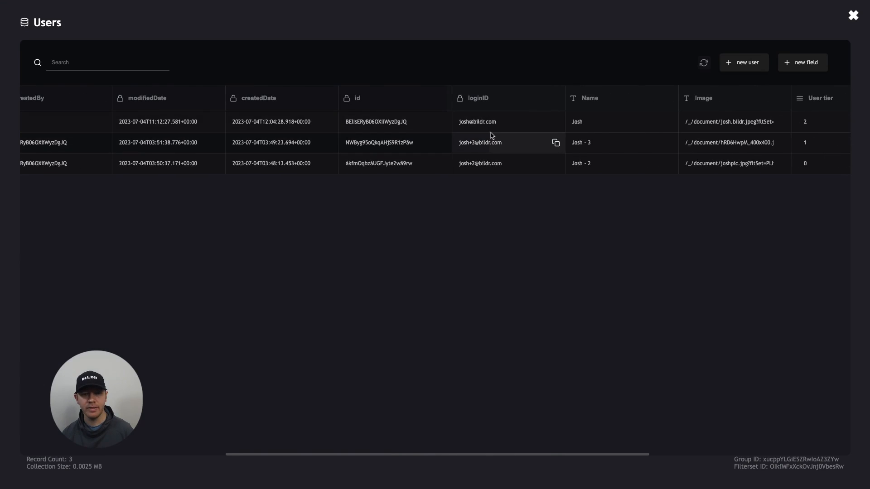
pyautogui.hscroll(3, 491, 136)
pyautogui.hscroll(2, 491, 113)
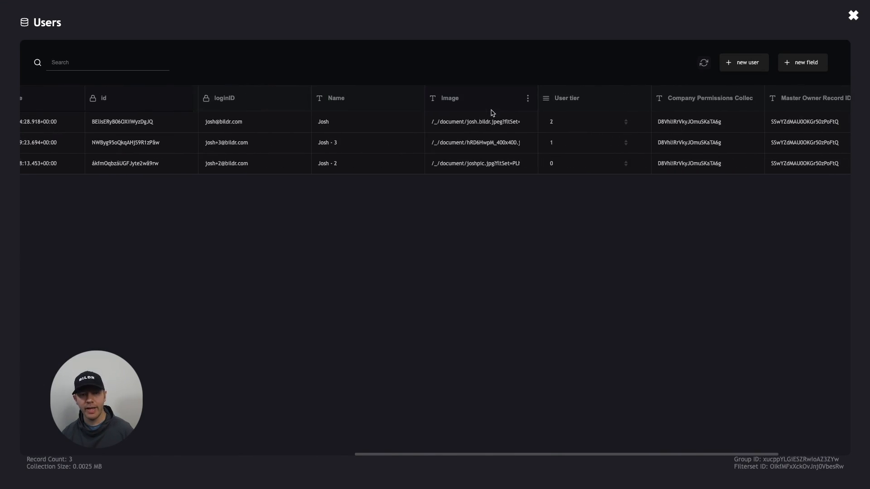
pyautogui.hscroll(3, 561, 131)
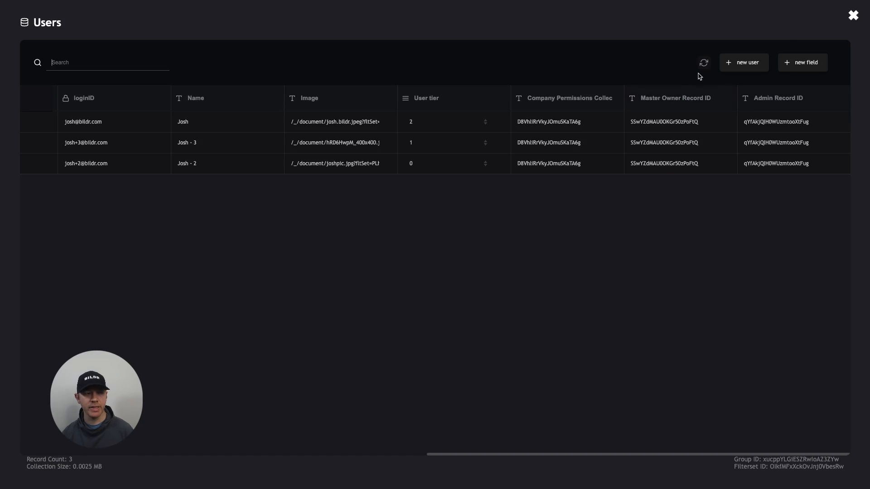
pyautogui.click(853, 15)
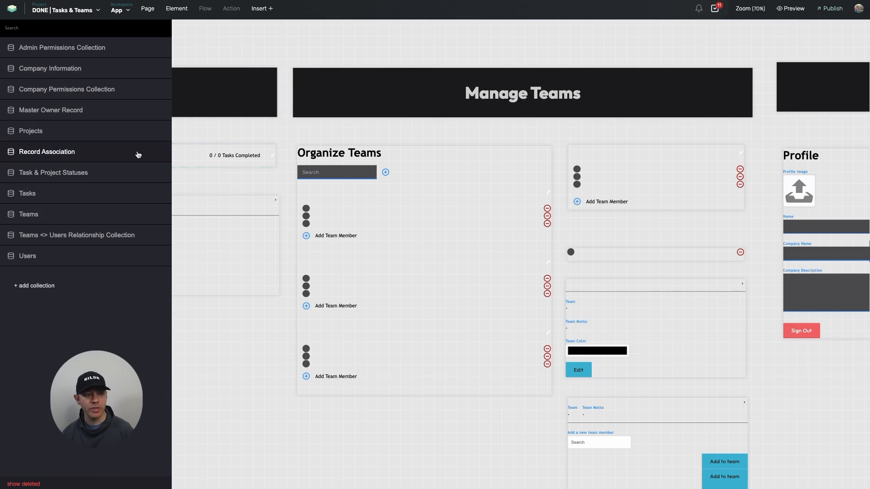
# Open the Teams <> Users Relationship Collection and review how its records link Users, Team and Company
pyautogui.click(76, 234)
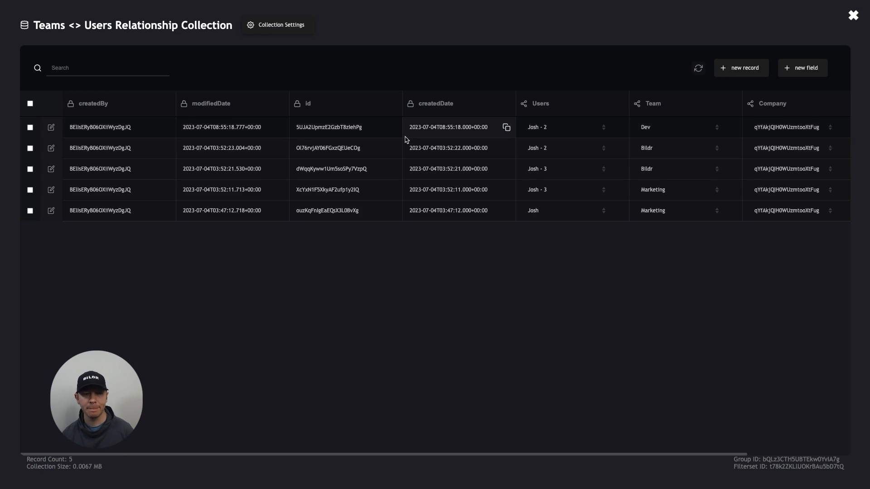
pyautogui.hscroll(3, 407, 136)
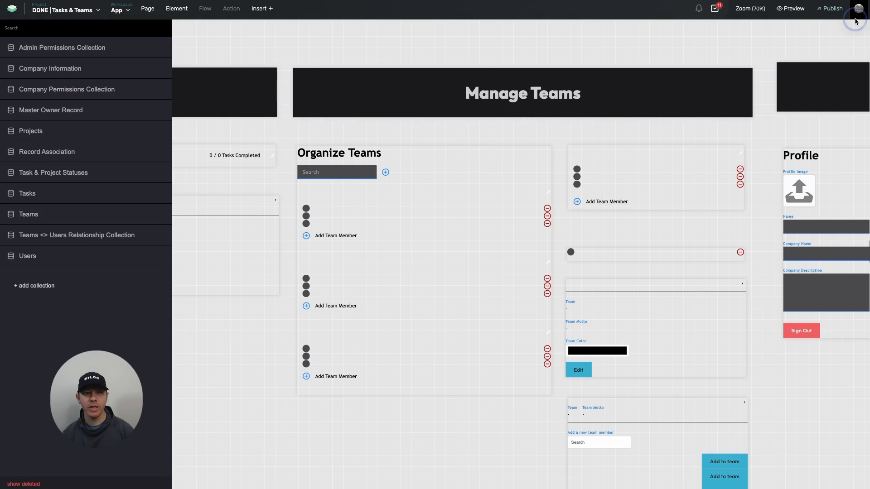
pyautogui.click(852, 16)
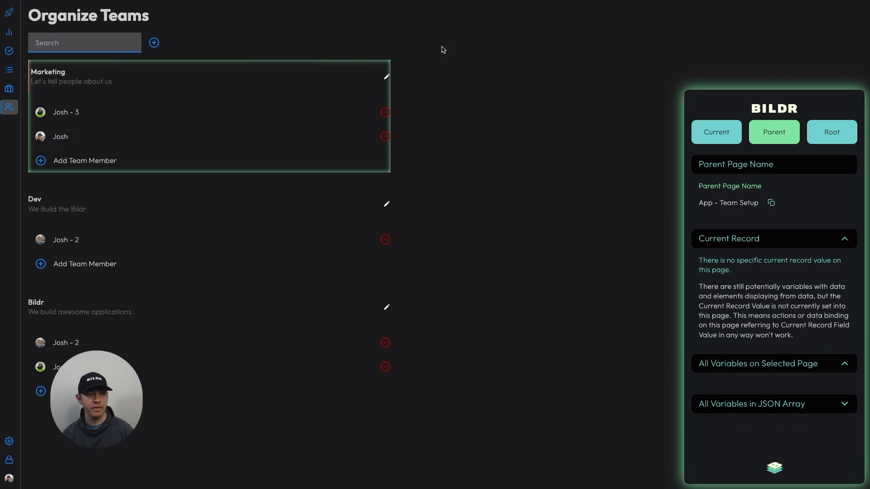
# Switch to the app preview and inspect the parent page and current record behind the team blocks and member rows
pyautogui.click(450, 46)
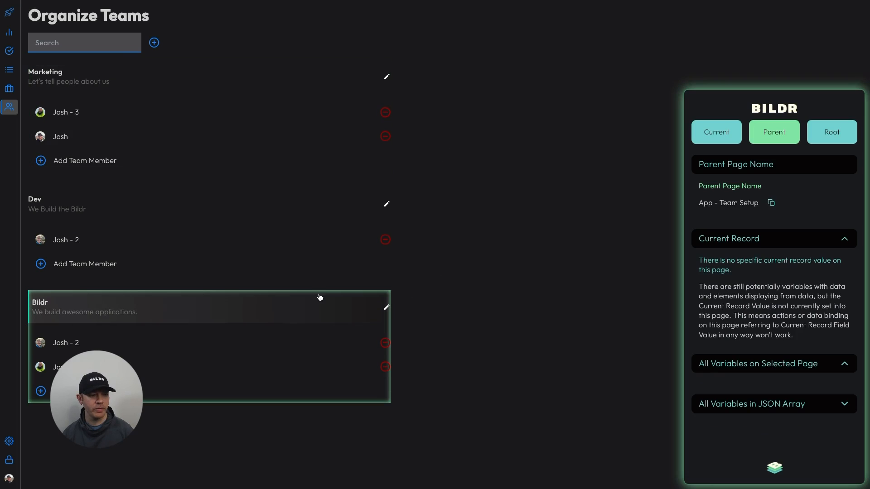
pyautogui.click(80, 349)
pyautogui.click(75, 367)
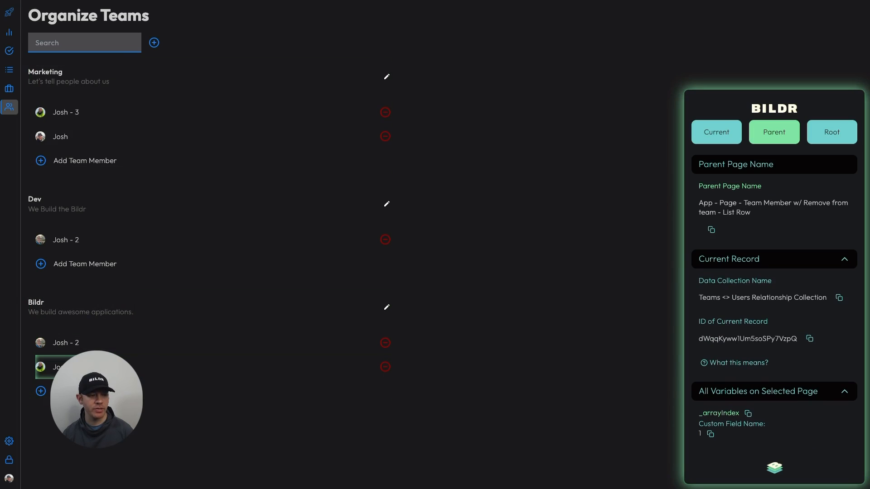
pyautogui.click(102, 347)
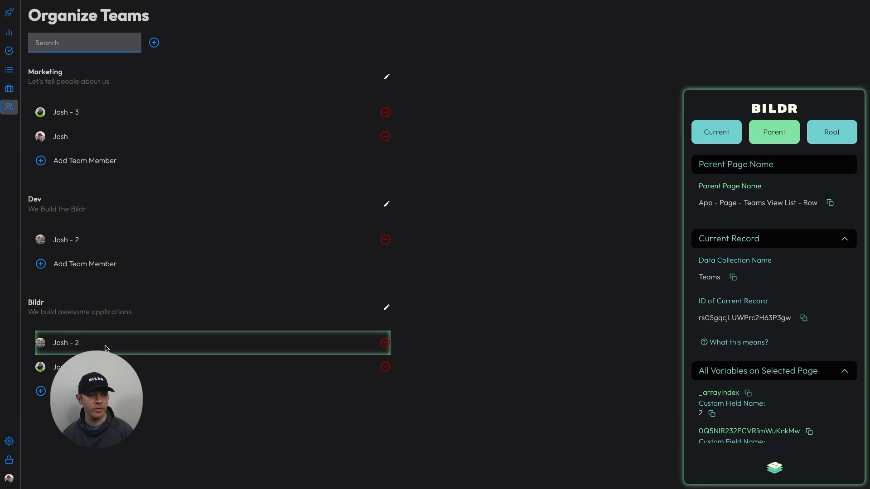
pyautogui.click(368, 188)
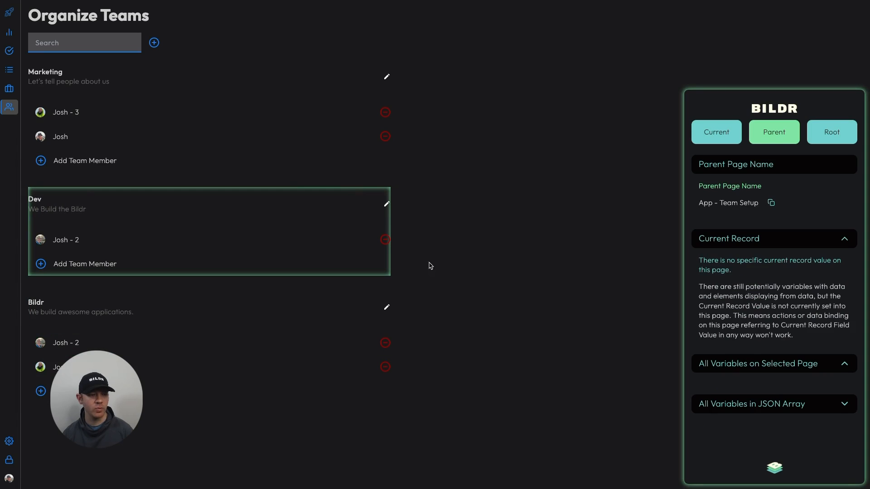
pyautogui.click(302, 310)
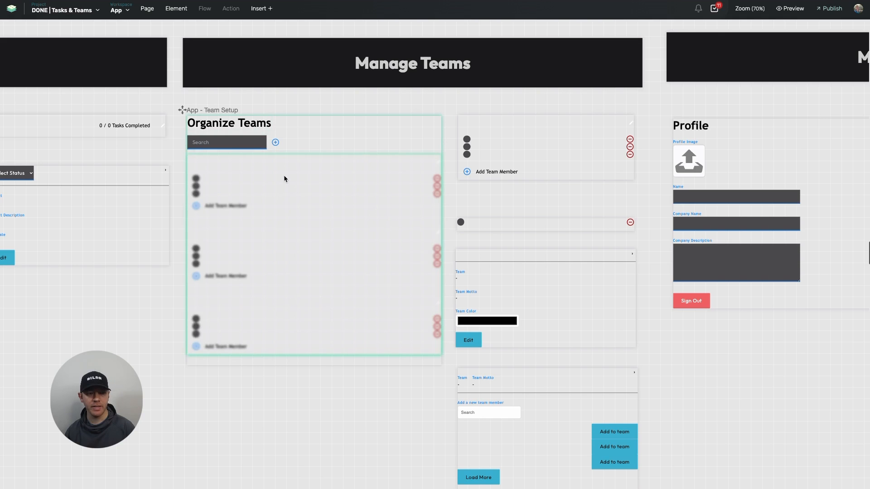
# In the editor, examine the data settings of the Teams repeating list and the nested member list, including its Team filter
pyautogui.click(282, 190)
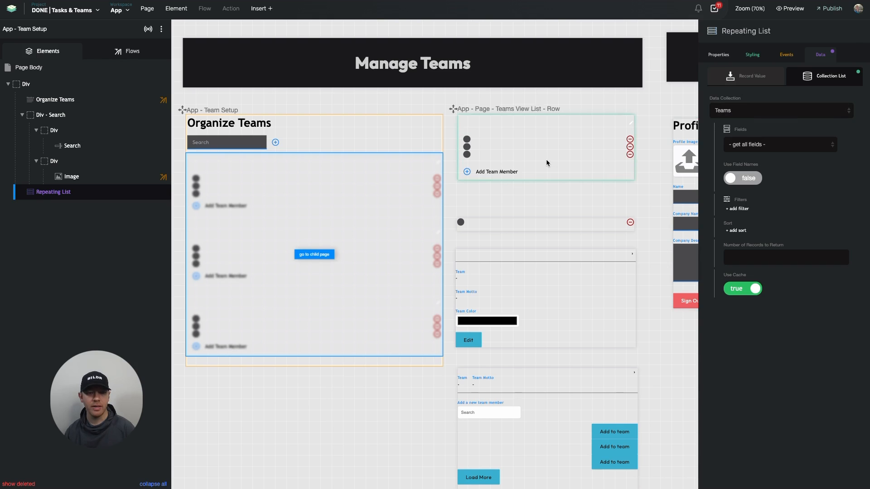
pyautogui.click(450, 127)
pyautogui.click(466, 131)
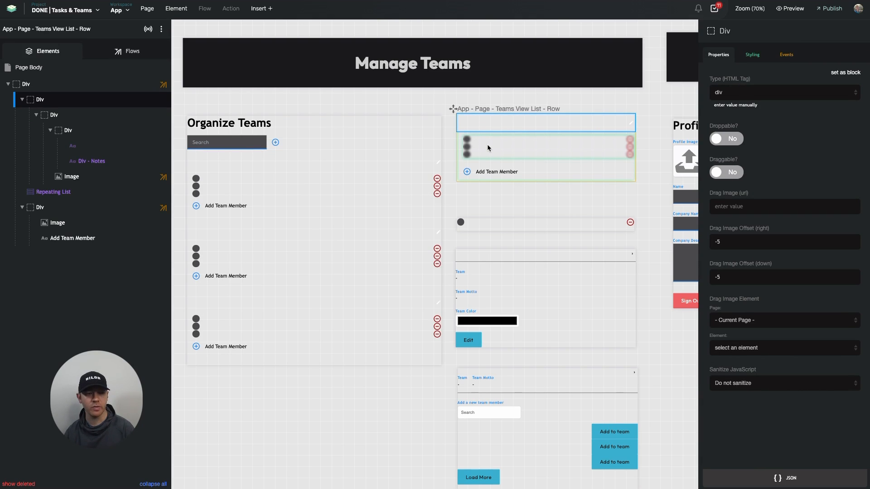
pyautogui.click(109, 192)
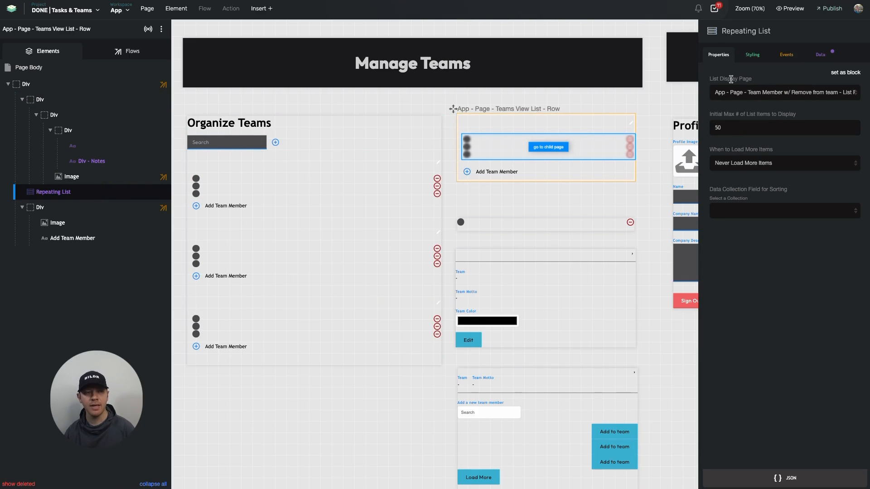
pyautogui.click(823, 58)
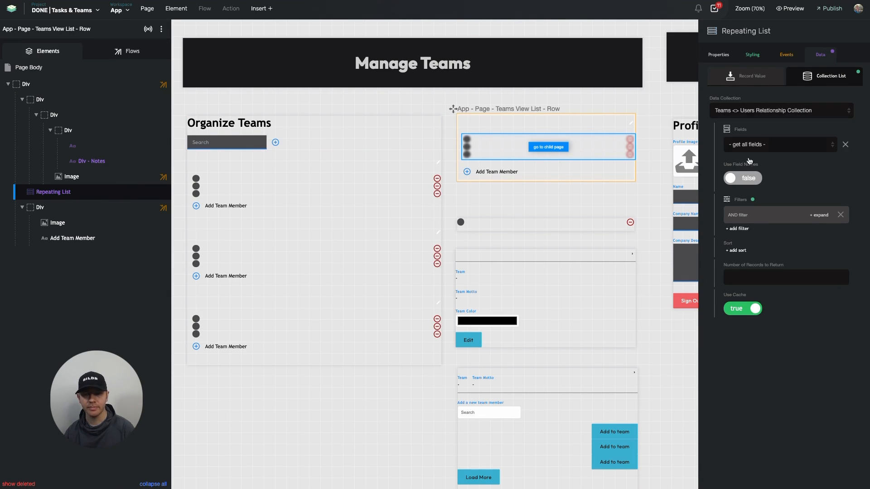
pyautogui.click(745, 219)
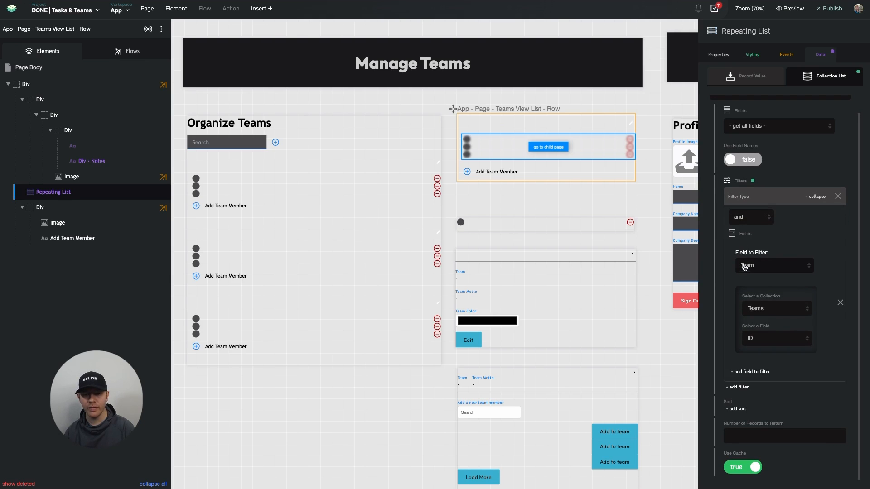
pyautogui.moveTo(745, 275)
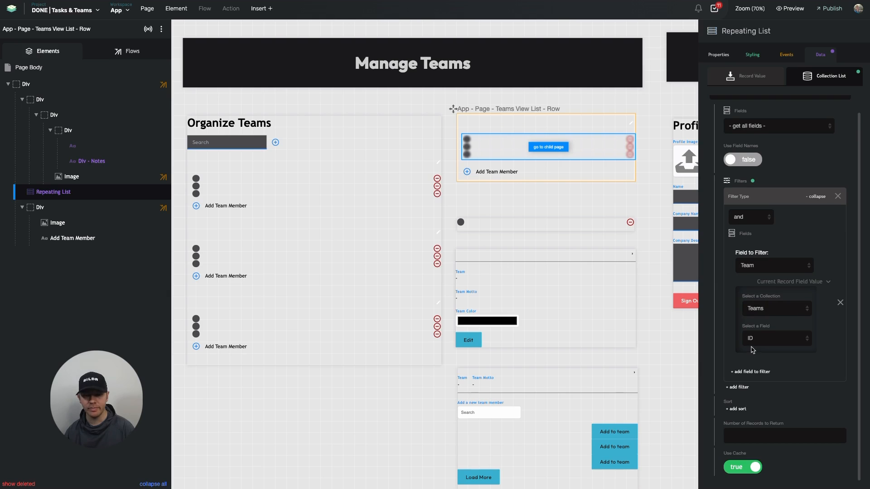
pyautogui.scroll(1, 752, 351)
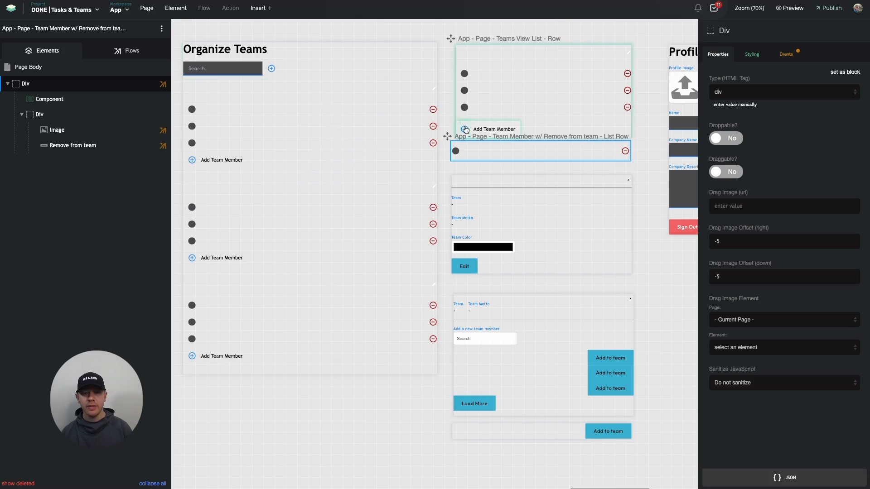
pyautogui.click(472, 105)
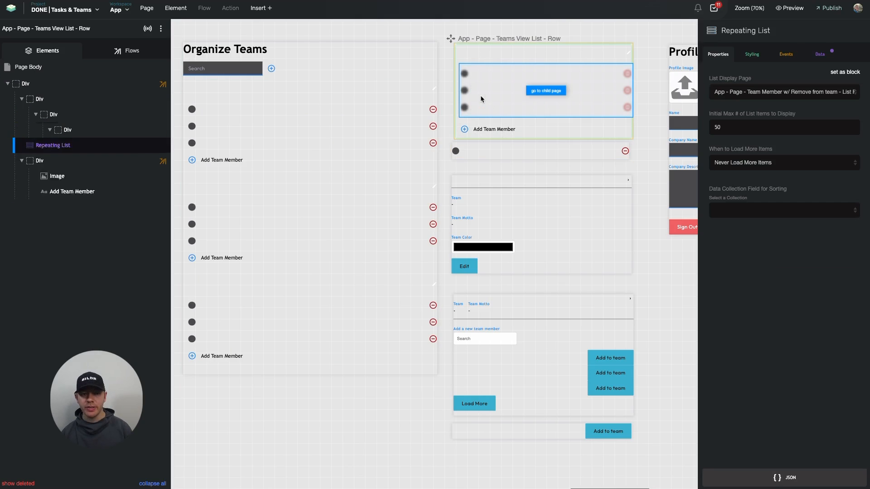
pyautogui.click(820, 55)
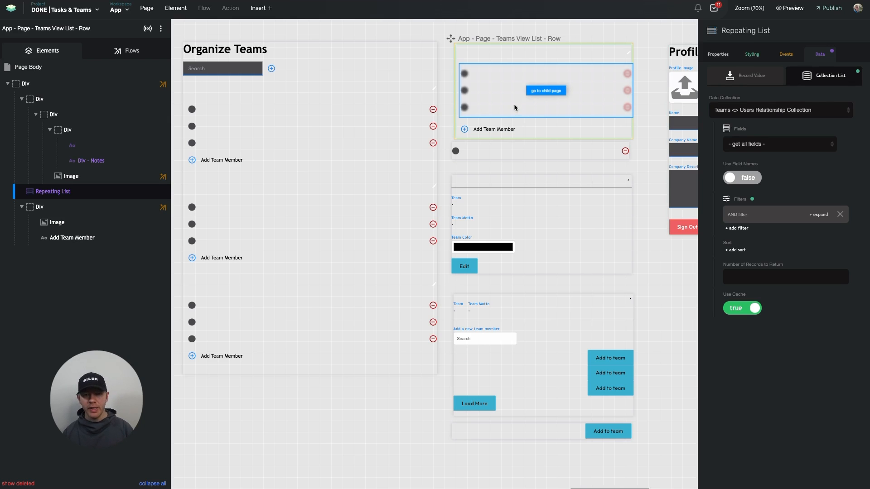
# Move the page "App - Page - Team Member w/ Remove from team - List Row" slightly lower on the canvas and select its outer Div
pyautogui.click(446, 136)
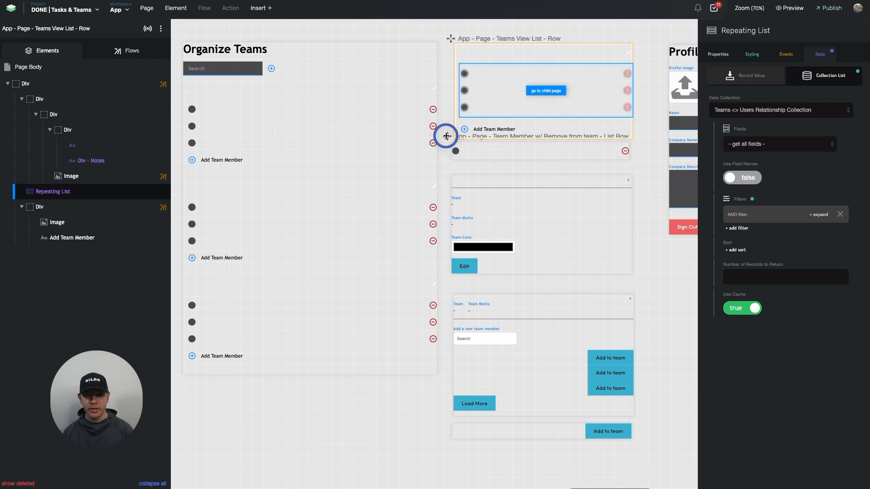
pyautogui.moveTo(446, 136); pyautogui.dragTo(447, 142)
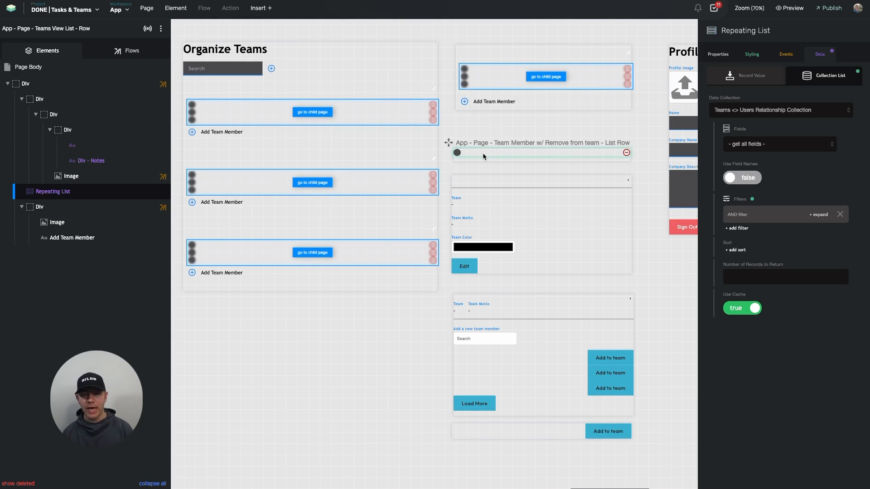
pyautogui.click(470, 161)
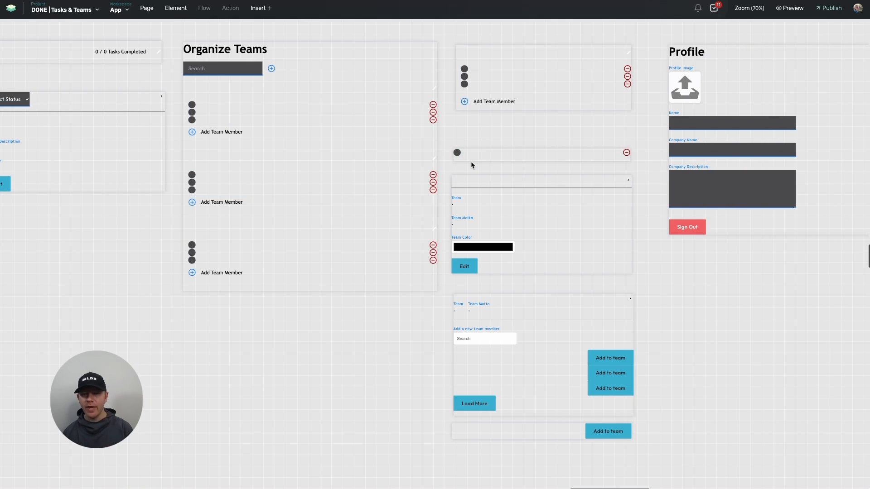
pyautogui.click(509, 154)
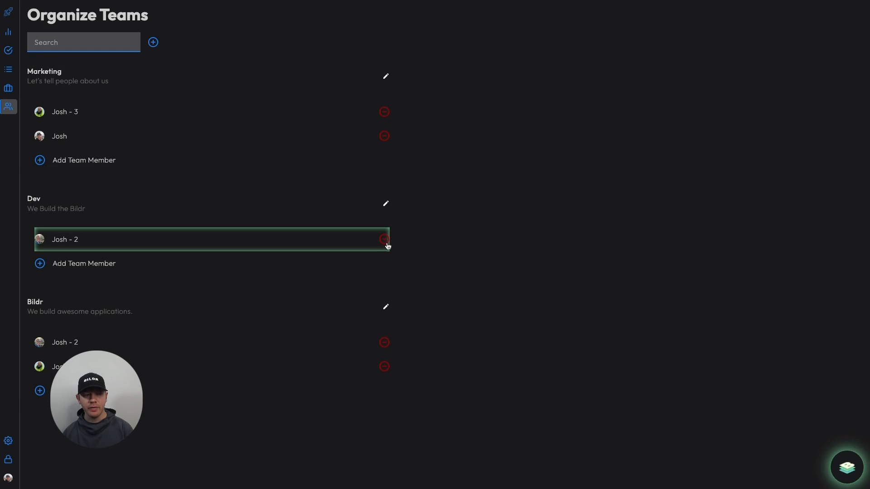
# Switch to the app preview and remove the listed member from the Dev team
pyautogui.click(385, 244)
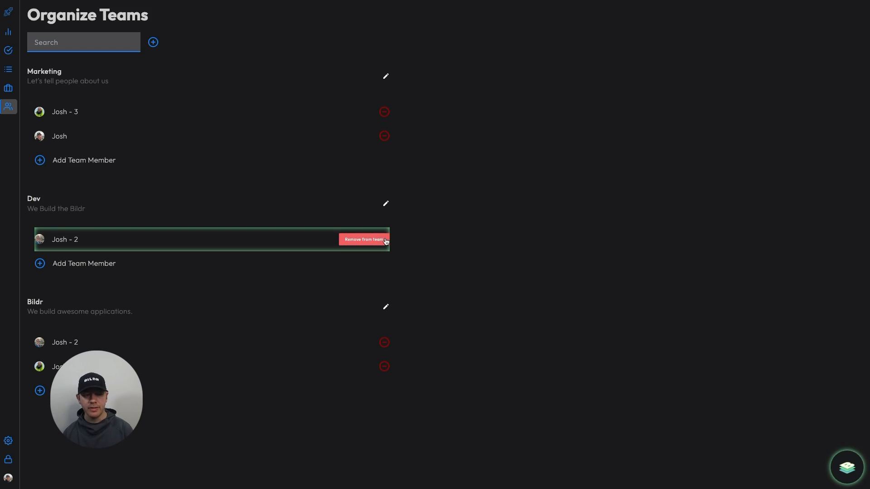
pyautogui.click(364, 239)
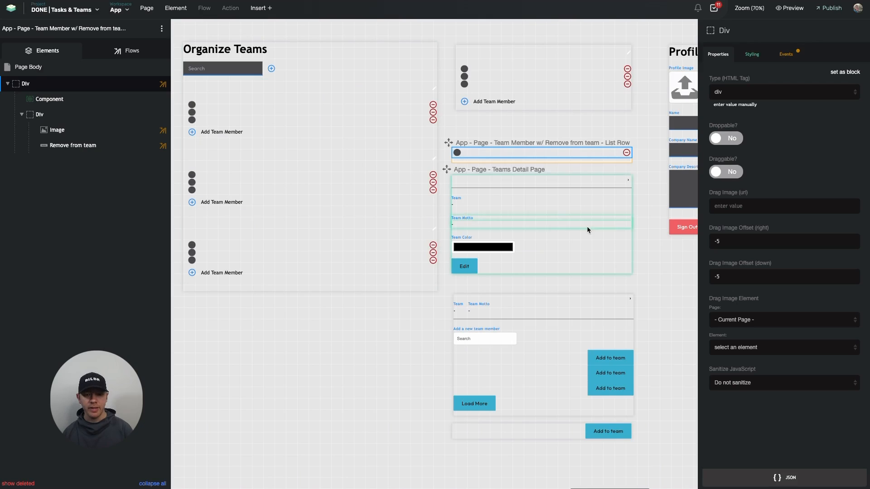
# Examine the remove icon's click flow "Step 1: Remove user from team" and the delete action in "Step 2: Remove from team confirmed"
pyautogui.click(626, 152)
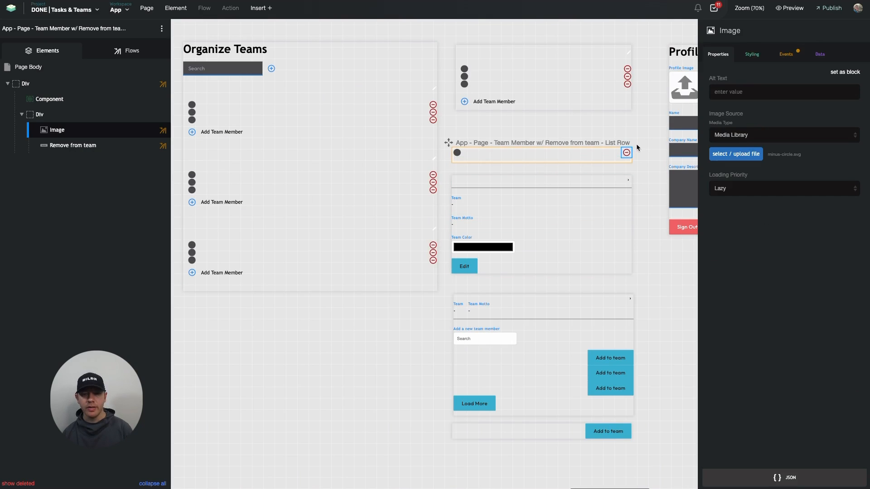
pyautogui.click(785, 54)
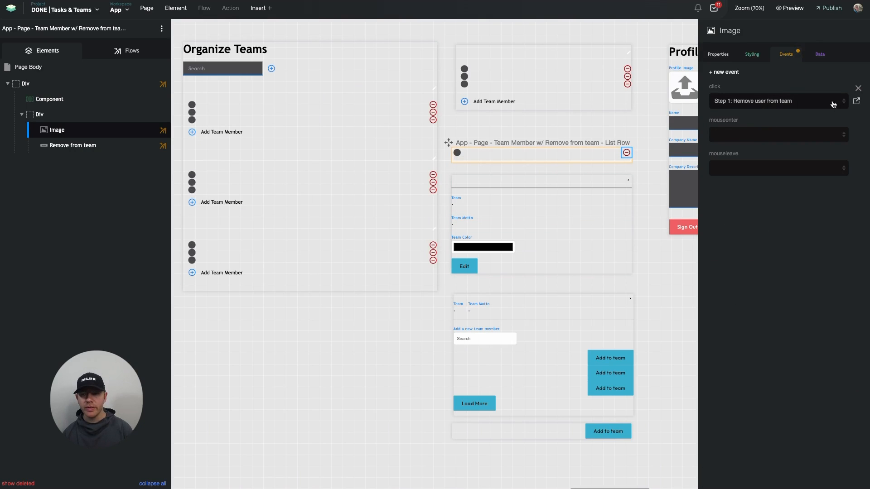
pyautogui.click(856, 101)
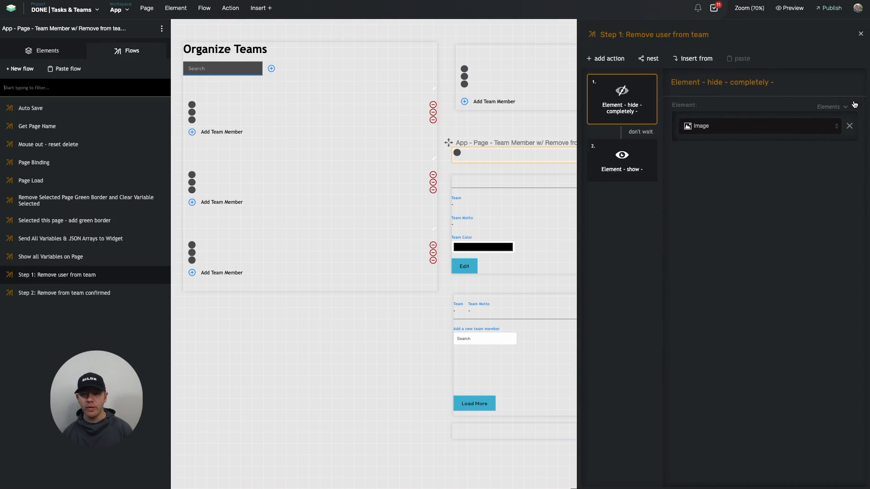
pyautogui.click(624, 156)
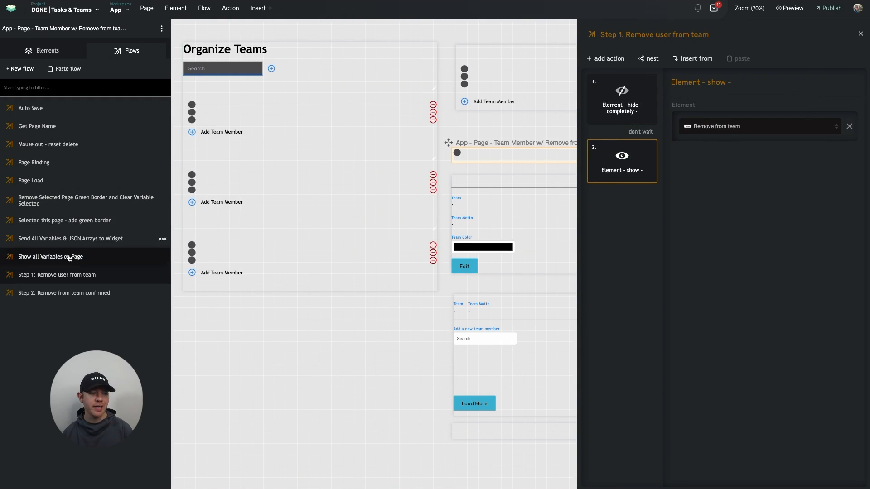
pyautogui.click(70, 293)
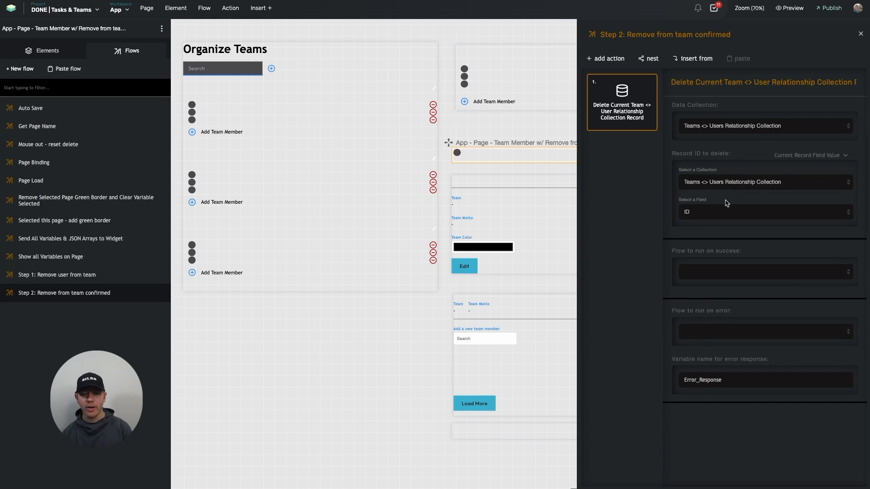
pyautogui.click(486, 132)
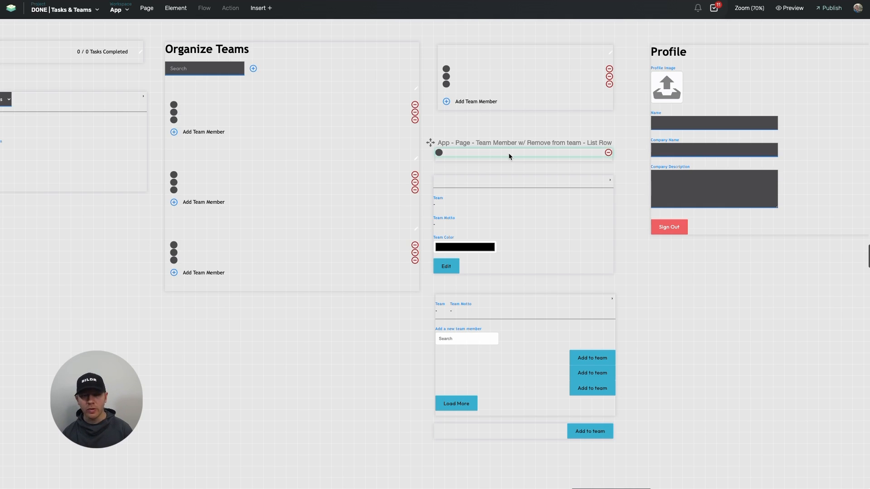
# Open the Page Binding flow that runs in the Page Load flow of the page "App - Page - Teams View List - Row"
pyautogui.click(529, 80)
pyautogui.click(128, 51)
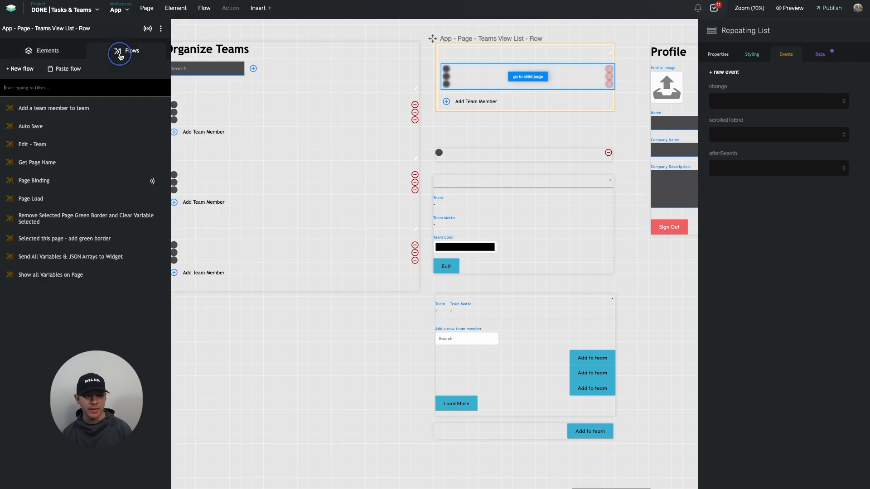
pyautogui.click(70, 198)
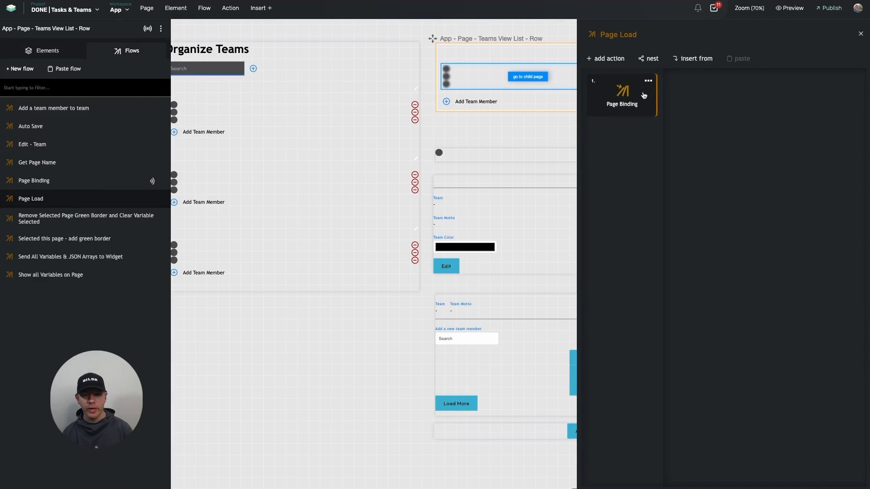
pyautogui.doubleClick(616, 98)
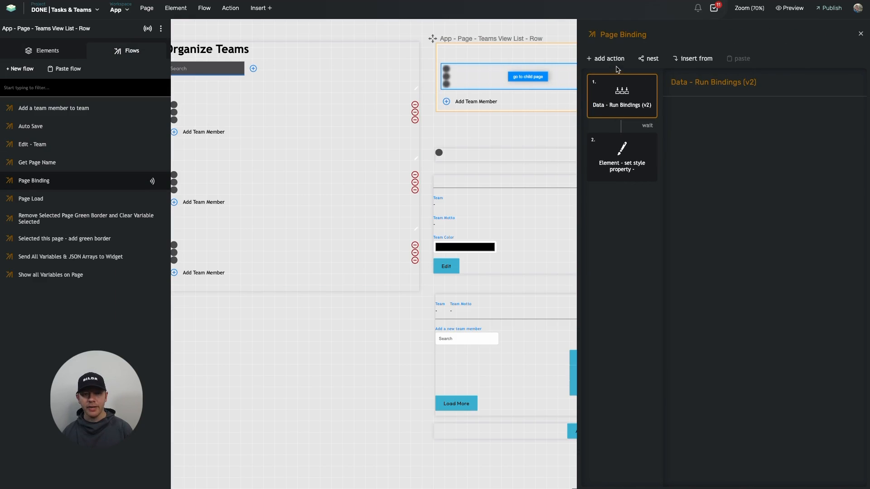
pyautogui.click(469, 59)
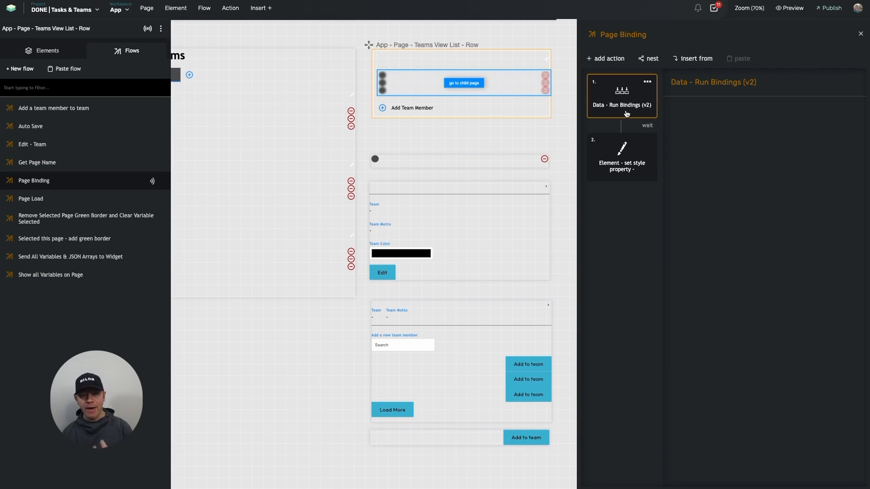
# Find the action "Filter Data Set by Another Data Set" and add it to the Page Binding flow
pyautogui.click(607, 59)
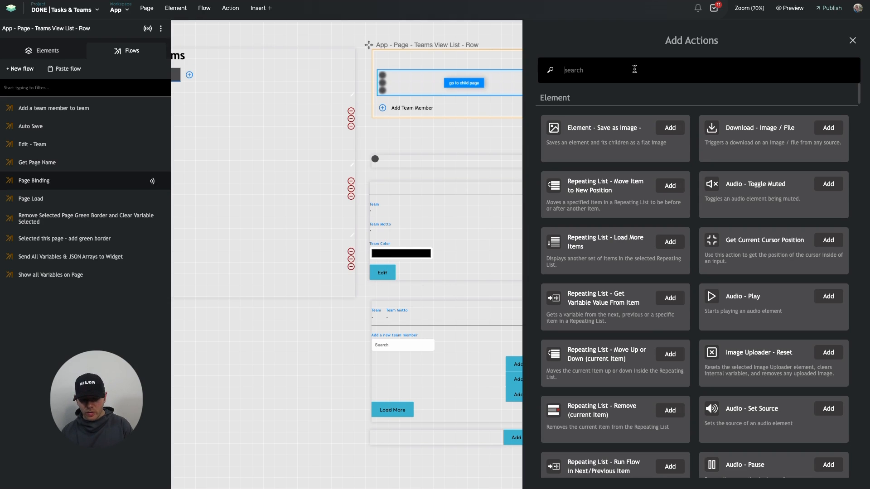
pyautogui.write('set')
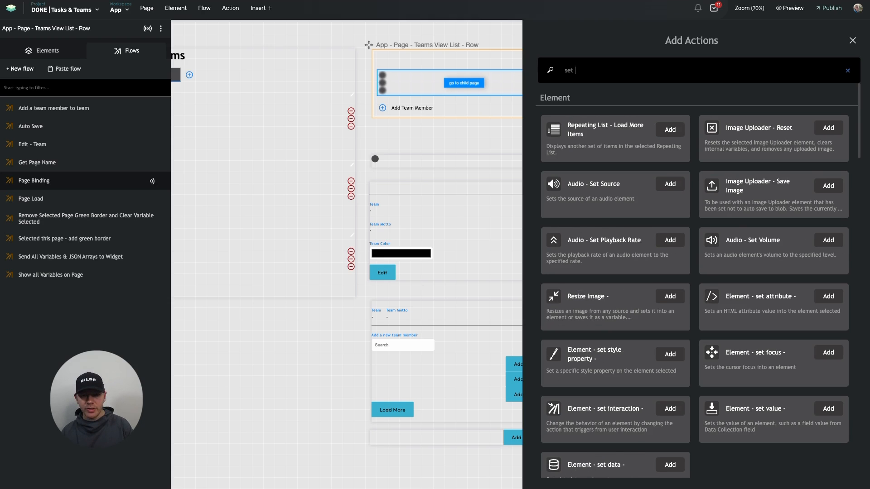
pyautogui.press('BackSpace')
pyautogui.press('BackSpace')
pyautogui.write('filter data')
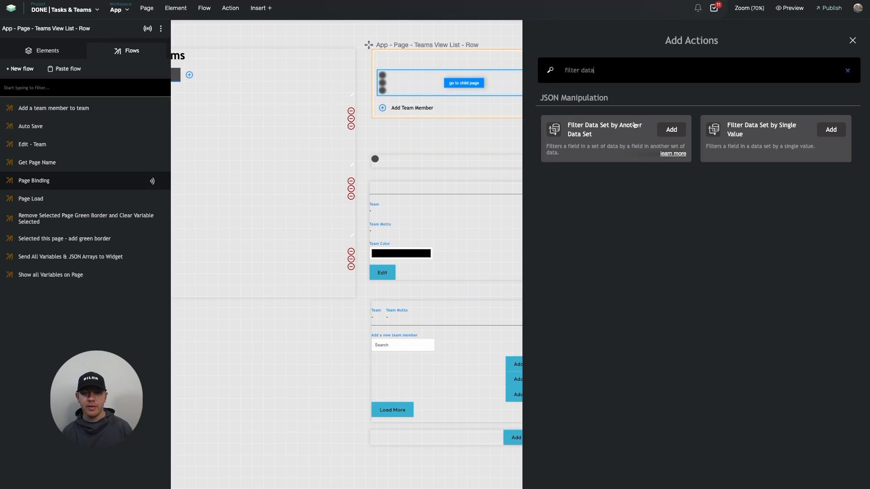
pyautogui.click(579, 146)
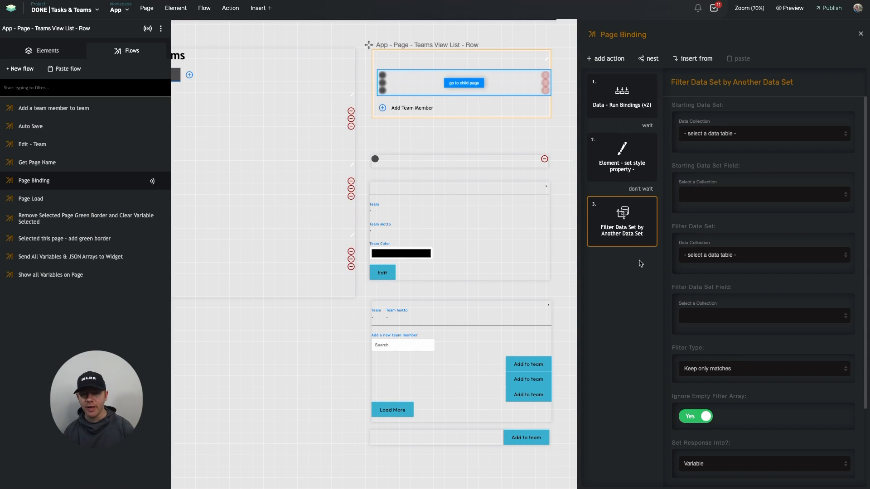
# Set the starting data set to the Users collection with all fields, and make the filter action wait for the preceding style action
pyautogui.click(725, 134)
pyautogui.click(720, 238)
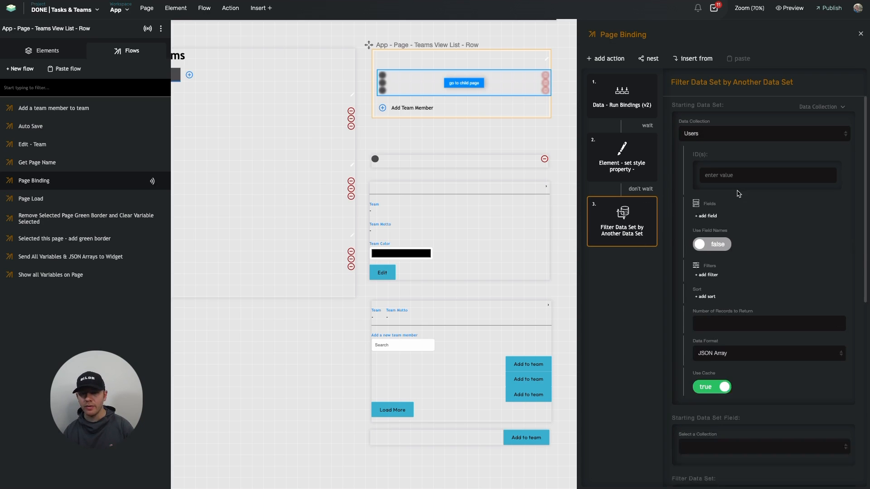
pyautogui.click(731, 215)
pyautogui.click(726, 230)
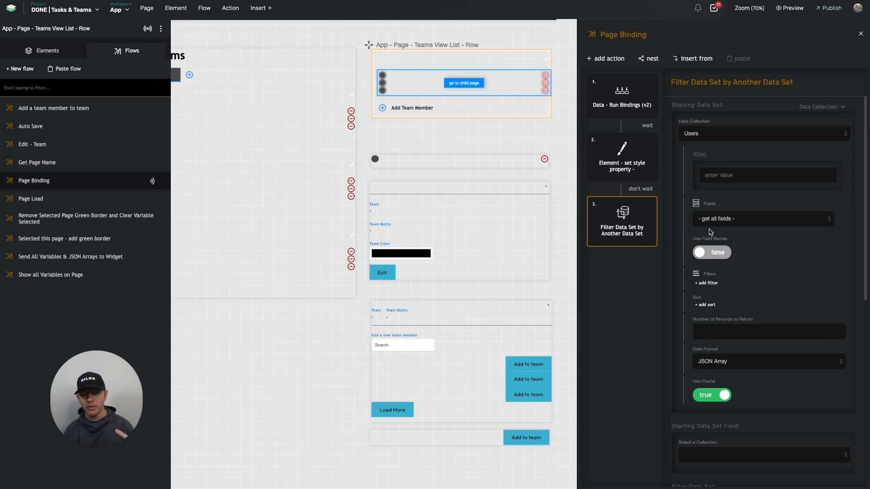
pyautogui.click(645, 189)
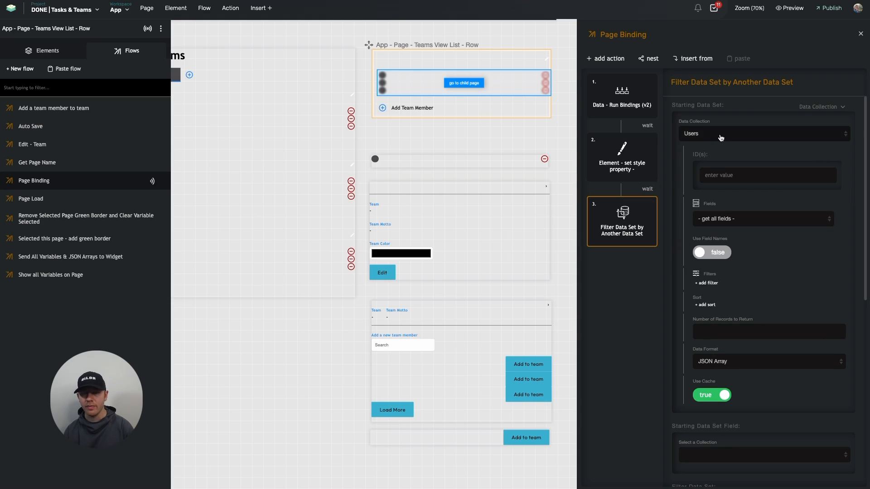
# Set the starting data set field to the id field of the Users collection
pyautogui.scroll(-5, 720, 138)
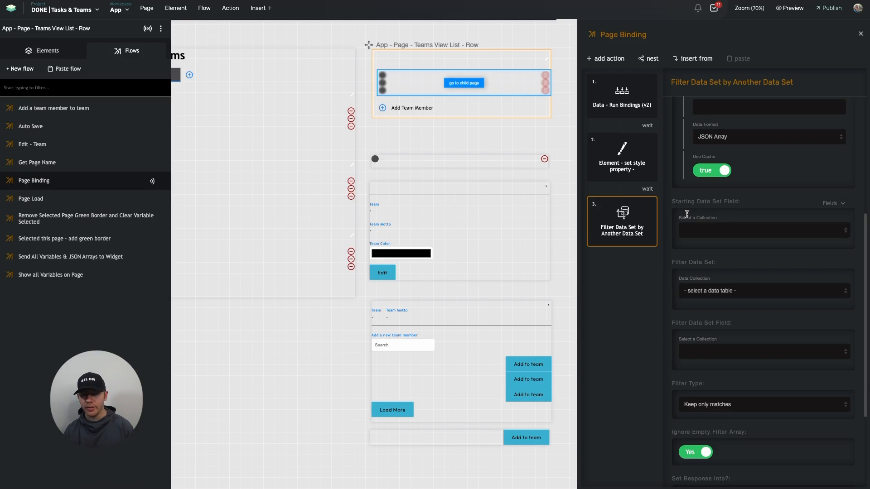
pyautogui.scroll(5, 687, 213)
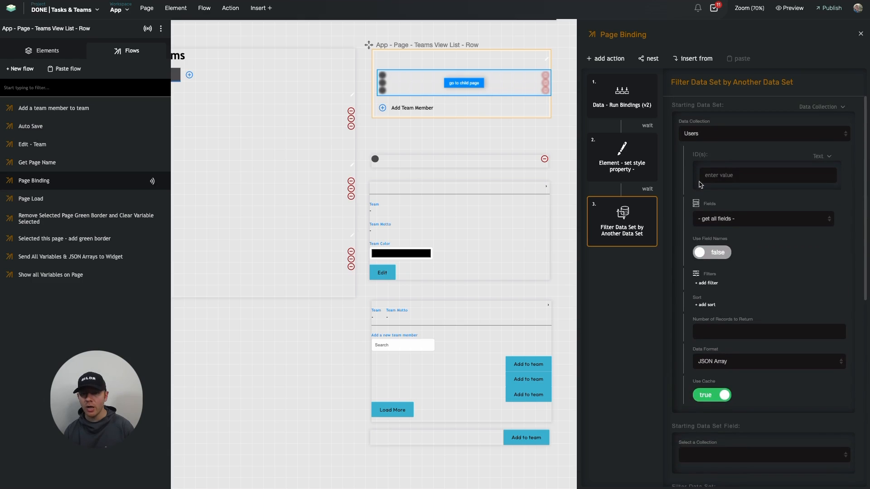
pyautogui.scroll(-5, 703, 190)
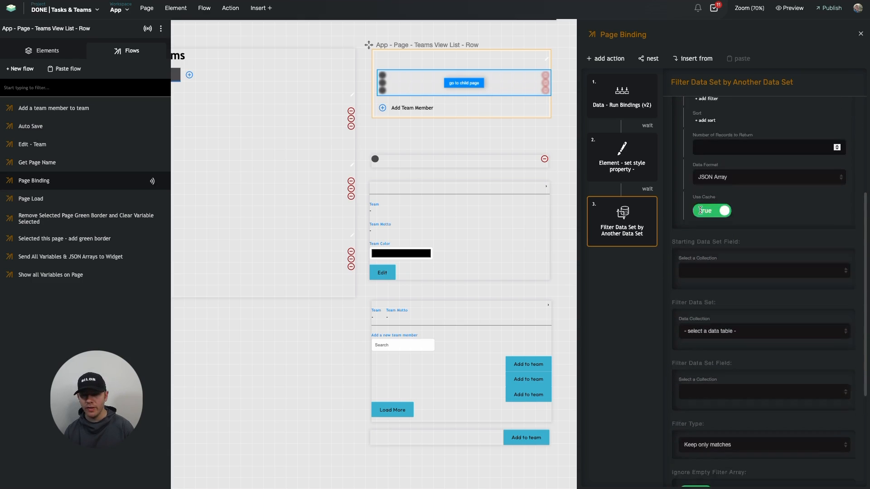
pyautogui.click(717, 230)
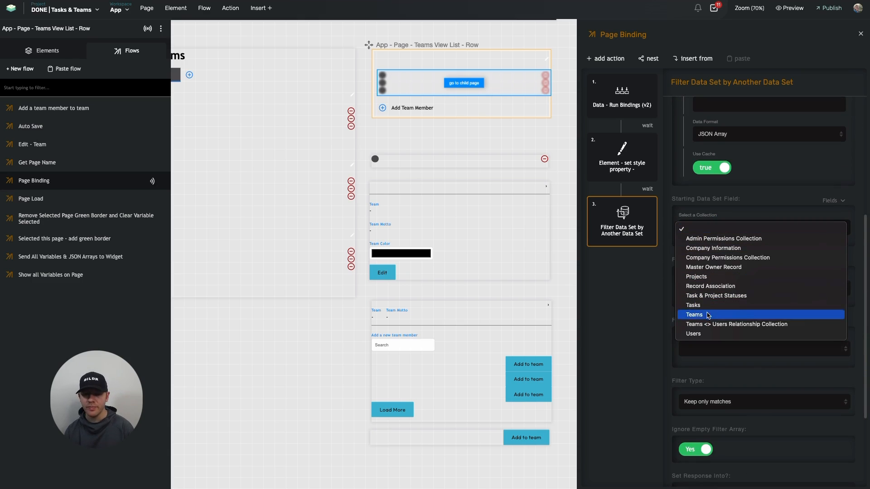
pyautogui.click(705, 334)
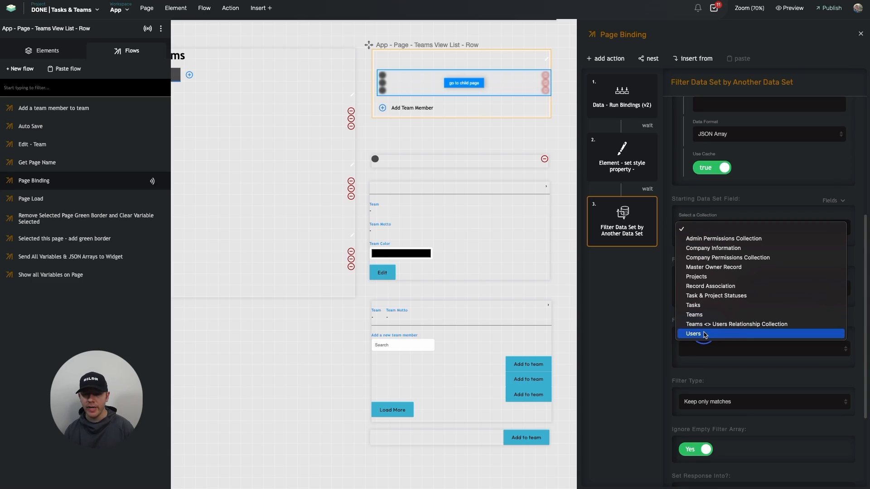
pyautogui.click(706, 261)
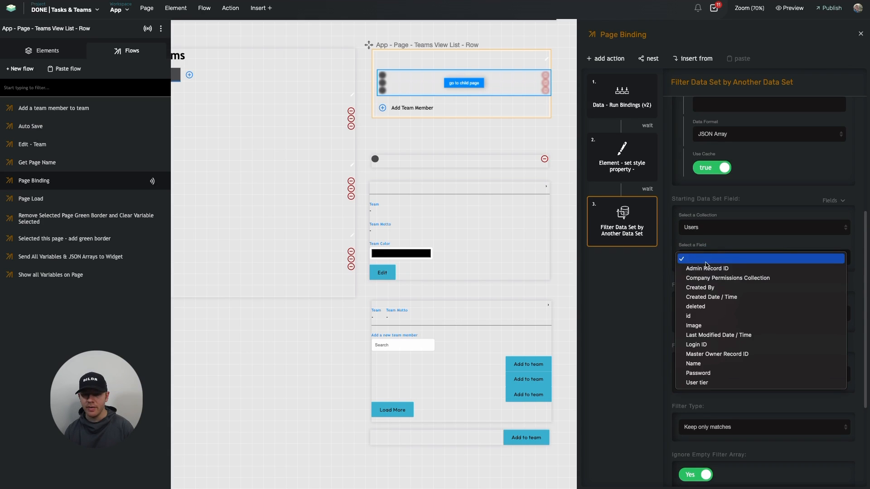
pyautogui.click(707, 317)
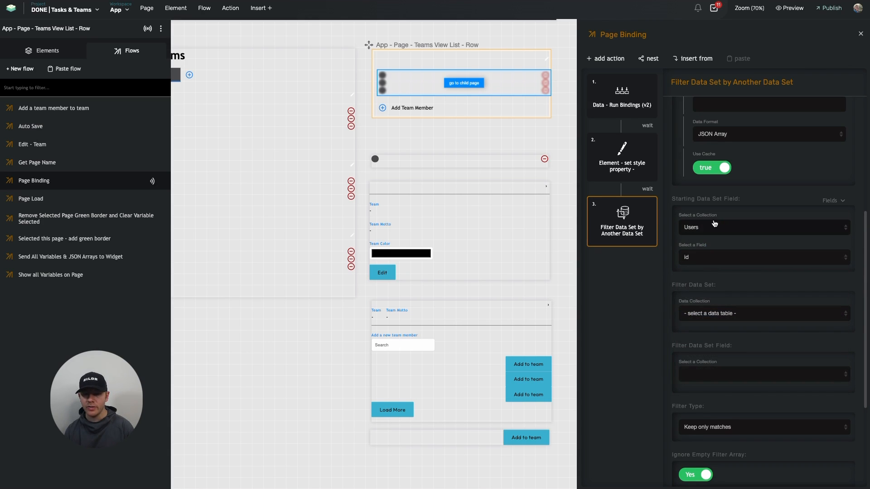
# Set the filter data set to the Teams <> Users Relationship Collection and retrieve all its fields
pyautogui.scroll(-3, 731, 244)
pyautogui.scroll(-1, 729, 246)
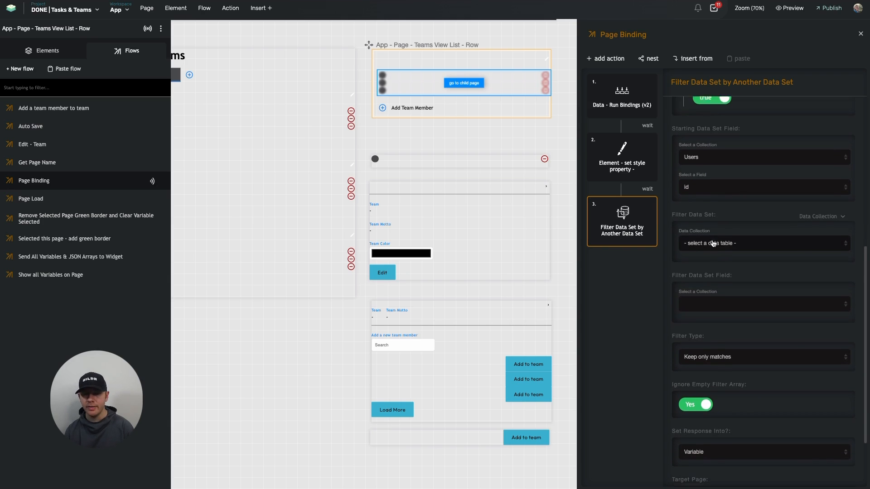
pyautogui.click(703, 230)
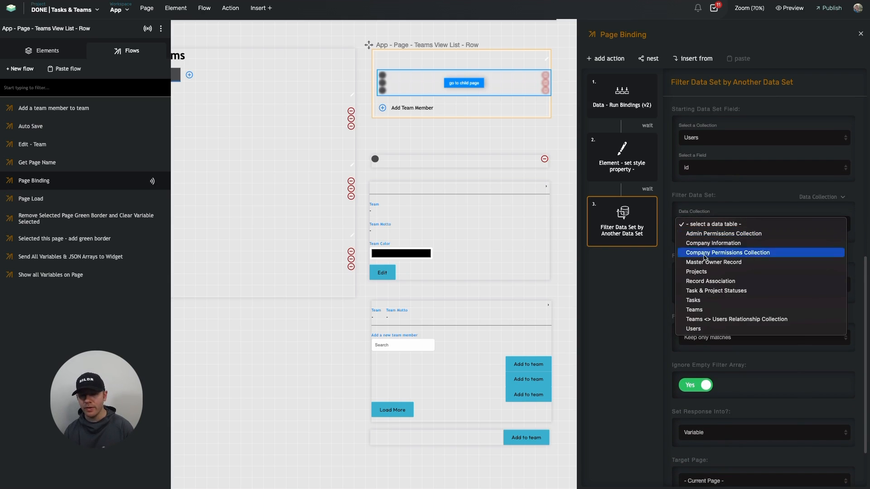
pyautogui.click(714, 319)
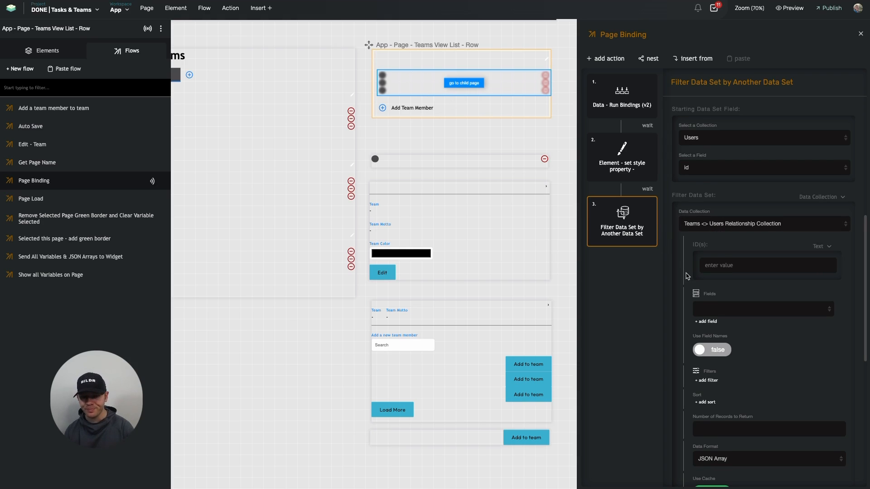
pyautogui.scroll(-1, 686, 276)
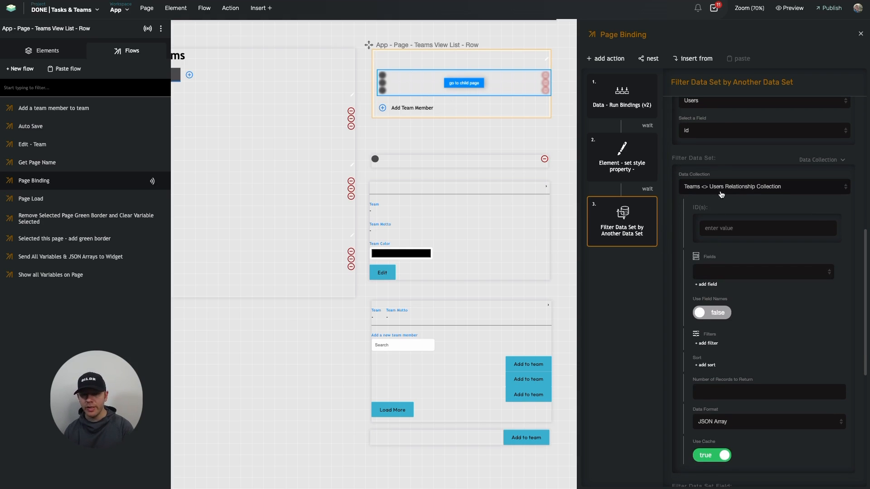
pyautogui.click(743, 277)
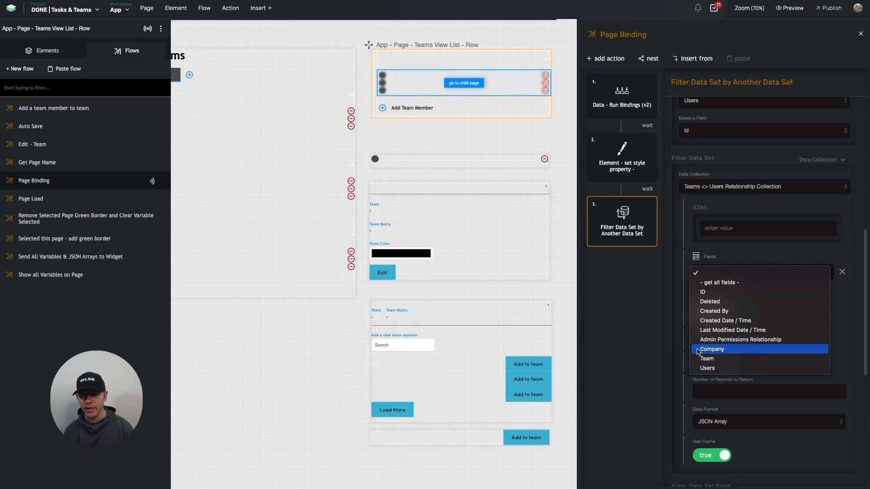
pyautogui.click(705, 282)
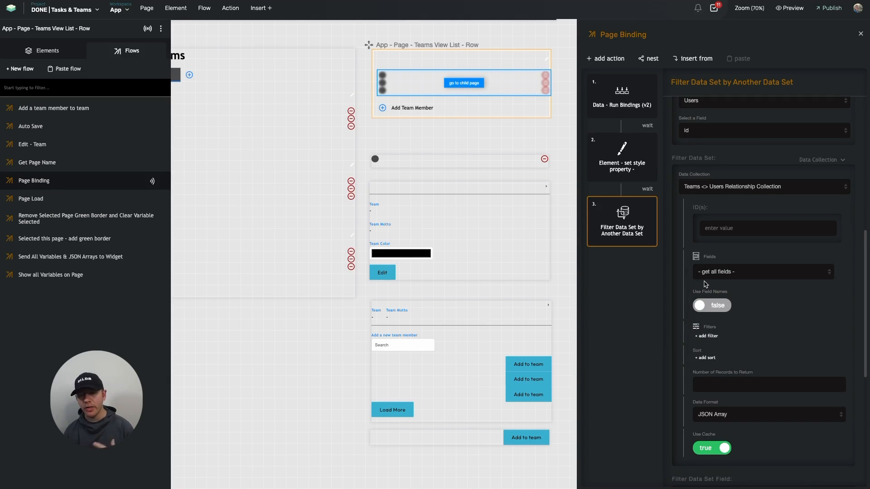
# Add a filter to the Teams <> Users Relationship Collection data set, with Team as the field to filter
pyautogui.scroll(-1, 705, 284)
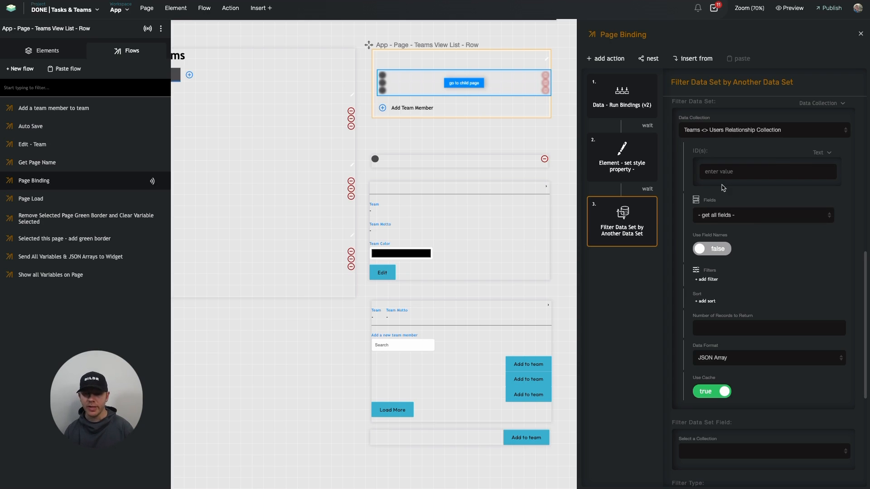
pyautogui.click(707, 280)
pyautogui.scroll(-2, 706, 281)
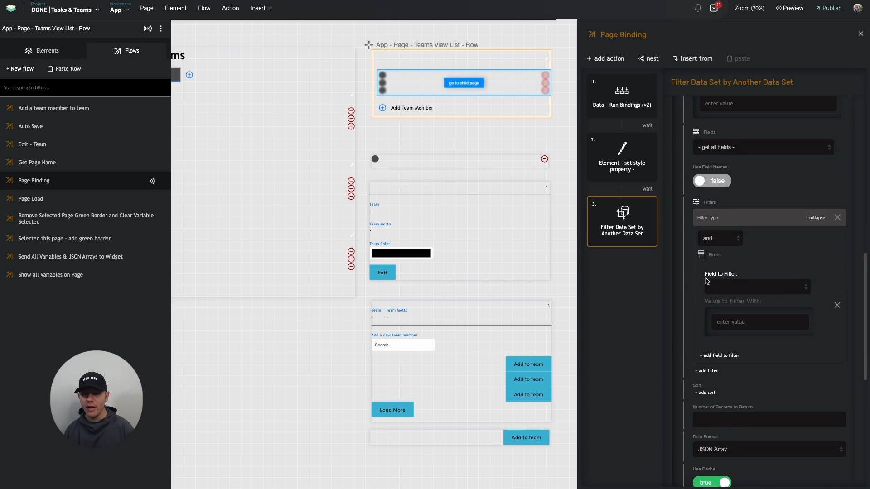
pyautogui.click(723, 287)
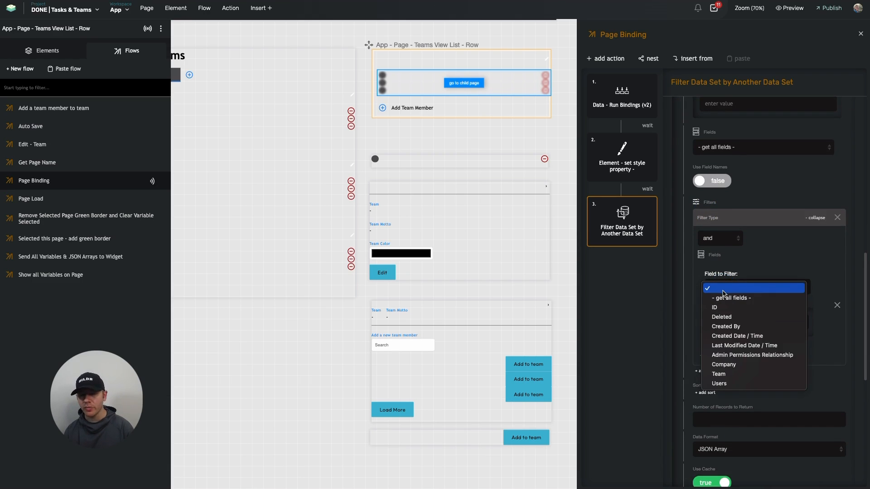
pyautogui.click(724, 373)
# Set the Team filter's value to the current record field value, using the ID field of the Teams collection
pyautogui.click(800, 303)
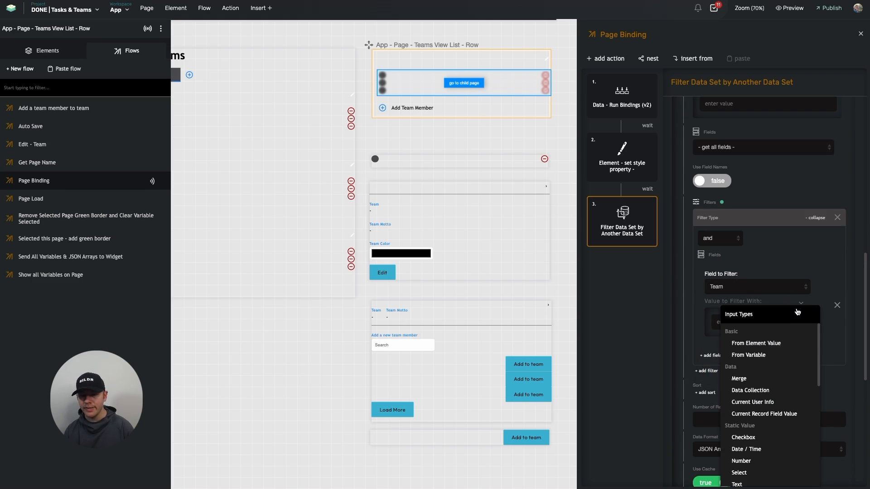
pyautogui.click(769, 406)
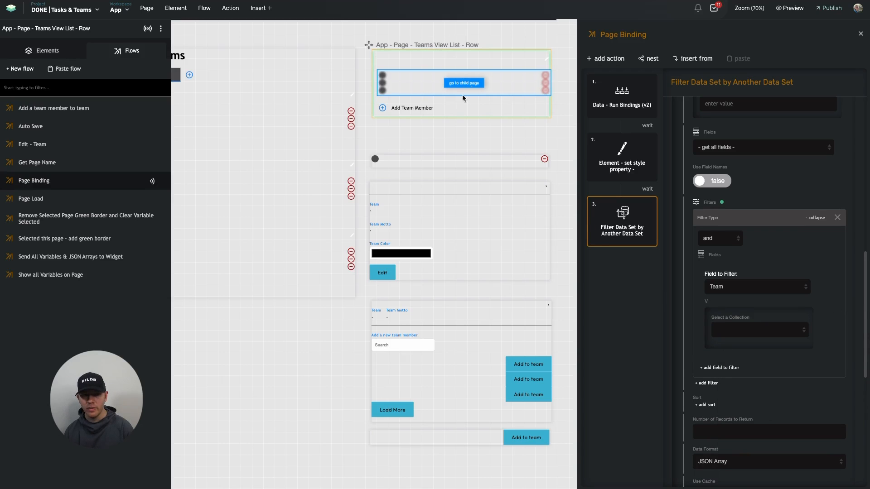
pyautogui.click(754, 331)
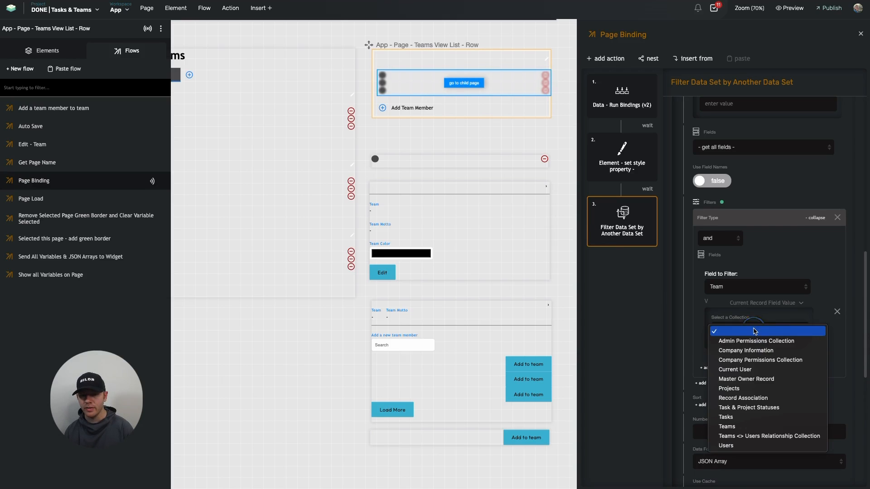
pyautogui.click(727, 426)
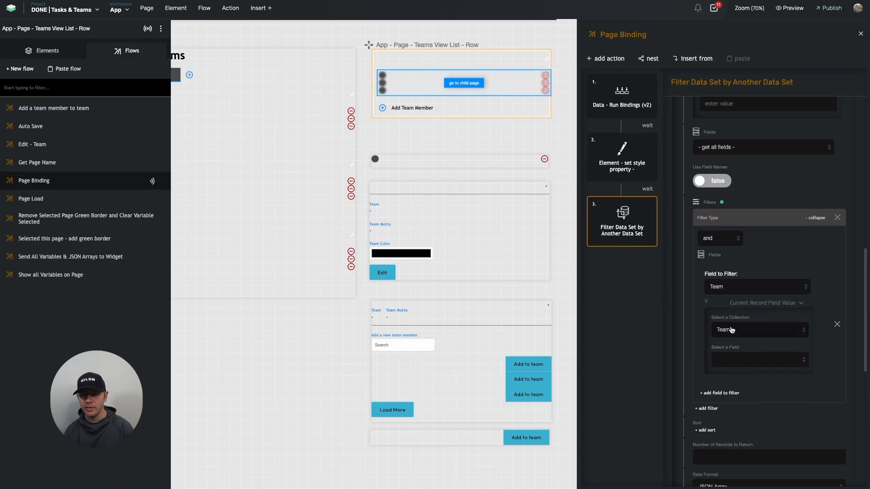
pyautogui.click(732, 357)
pyautogui.click(733, 419)
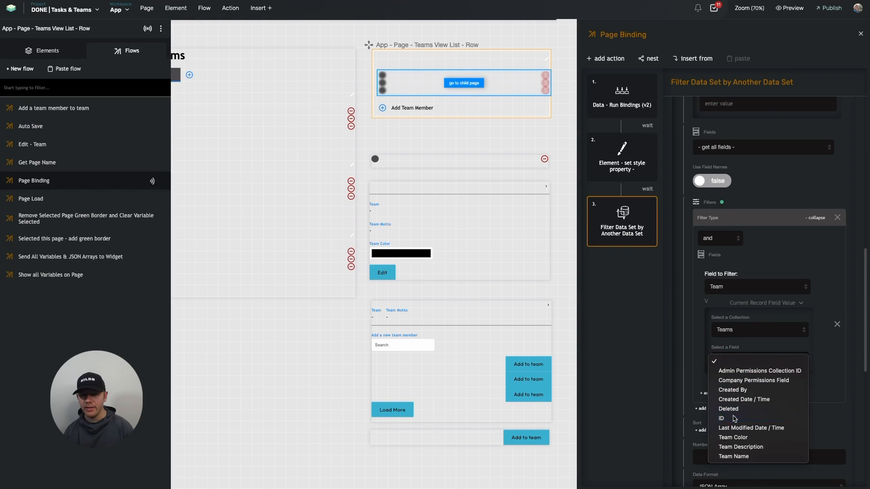
# Review the starting data set, its field and the filter data set settings of the filter action
pyautogui.scroll(3, 689, 335)
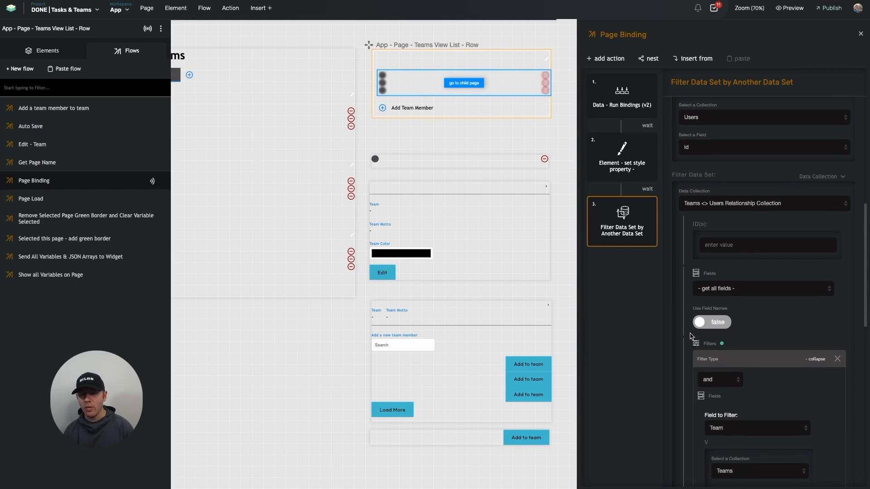
pyautogui.scroll(-1, 751, 215)
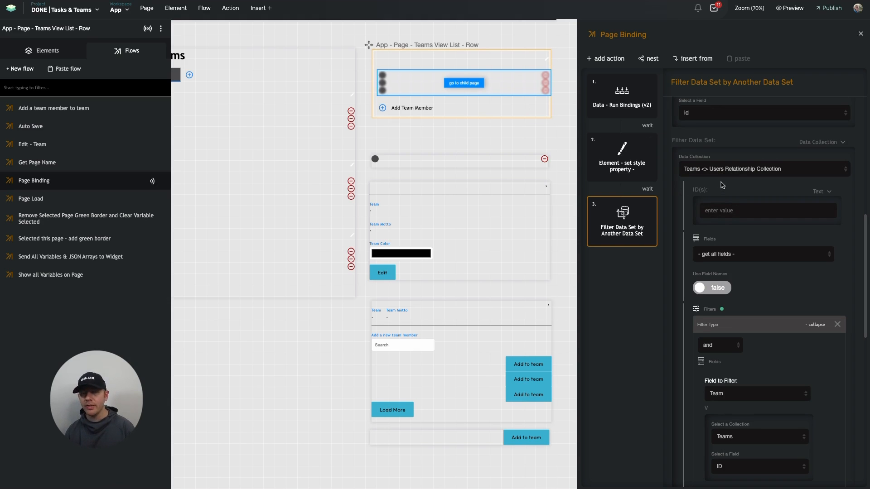
pyautogui.scroll(3, 721, 184)
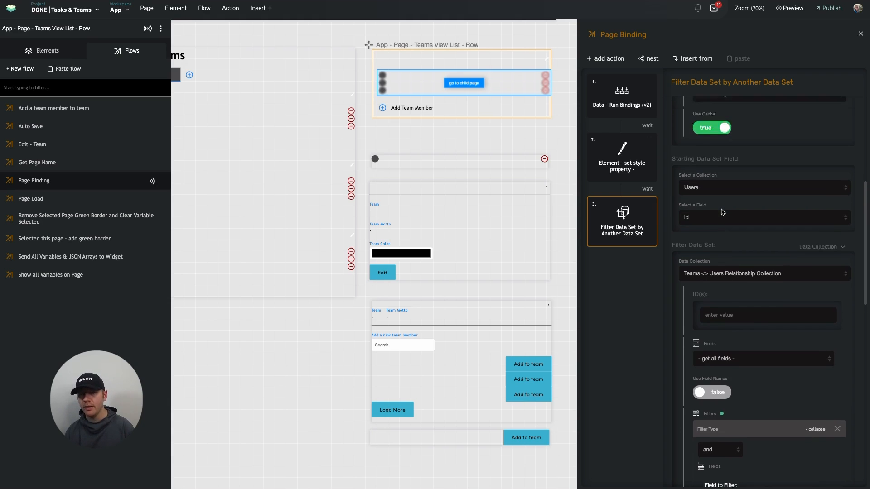
pyautogui.scroll(8, 721, 212)
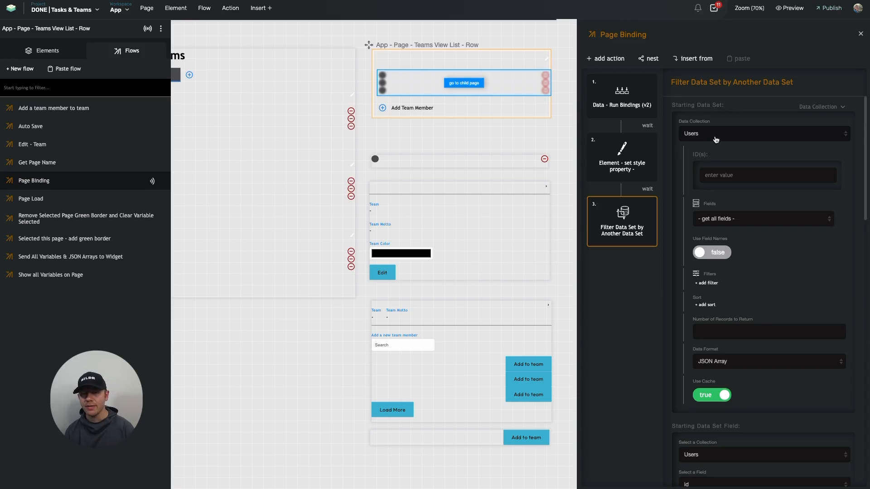
pyautogui.scroll(-2, 715, 141)
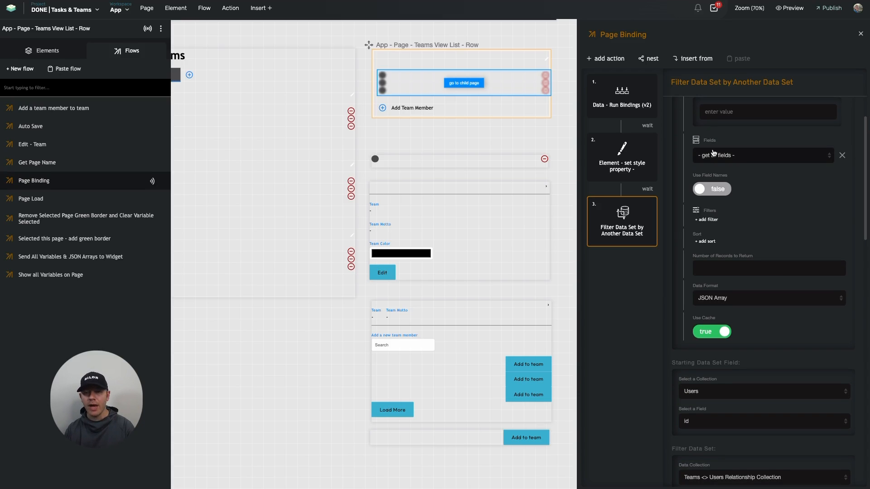
pyautogui.scroll(-8, 713, 153)
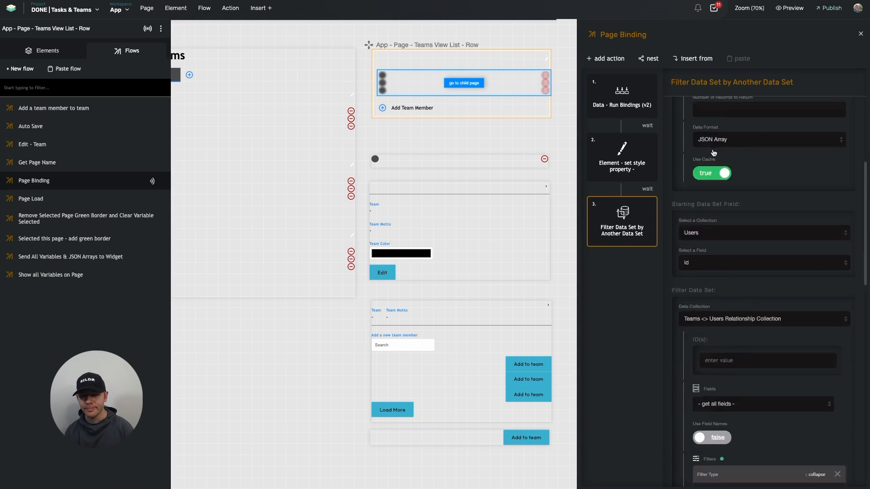
pyautogui.scroll(4, 706, 205)
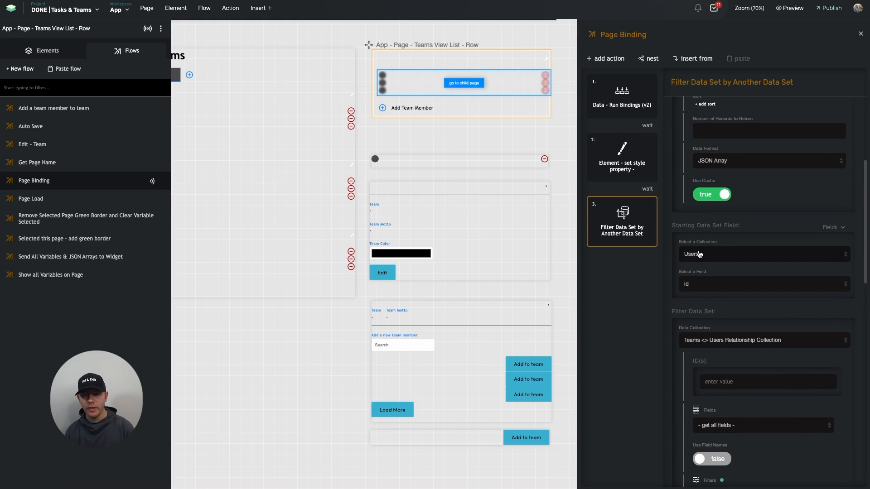
# Set the filter data set field to the Users field of the Teams <> Users Relationship Collection
pyautogui.scroll(-5, 700, 254)
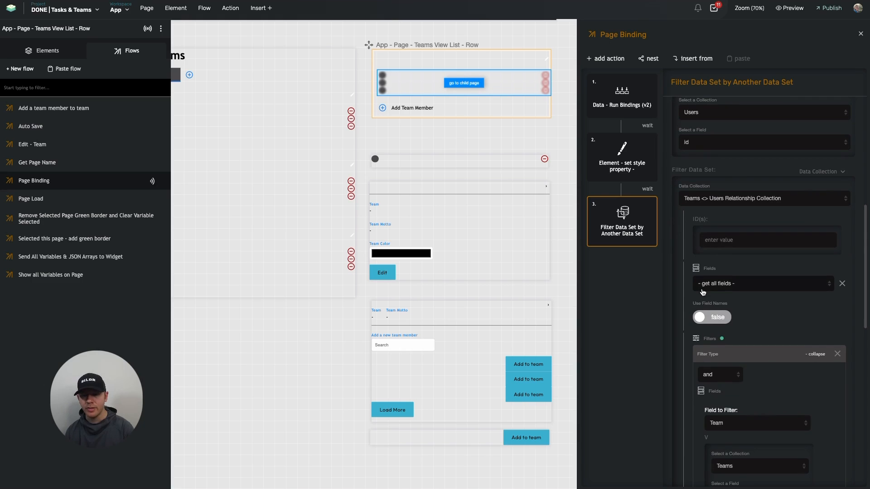
pyautogui.scroll(-1, 707, 291)
pyautogui.scroll(-5, 752, 242)
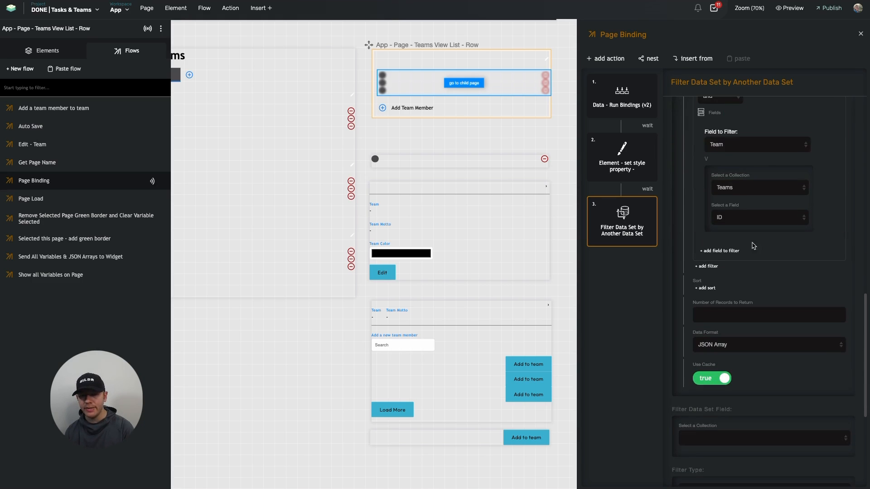
pyautogui.scroll(4, 764, 153)
pyautogui.scroll(-8, 742, 236)
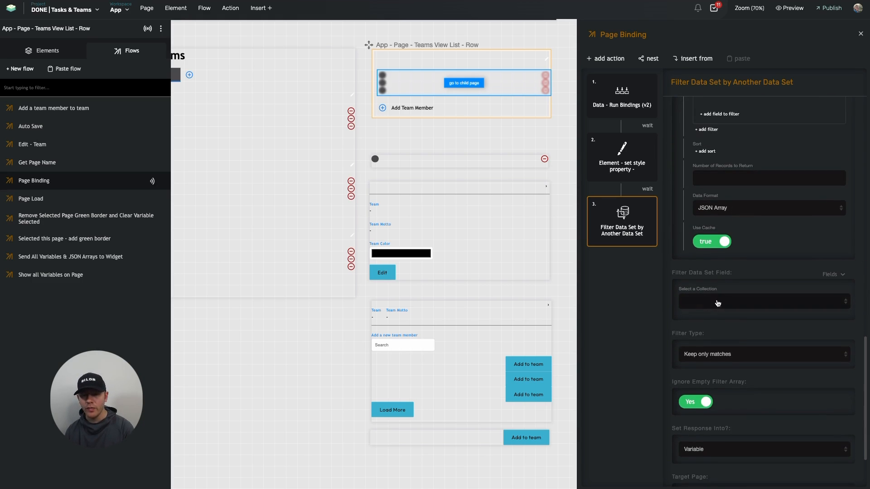
pyautogui.click(716, 302)
pyautogui.click(725, 398)
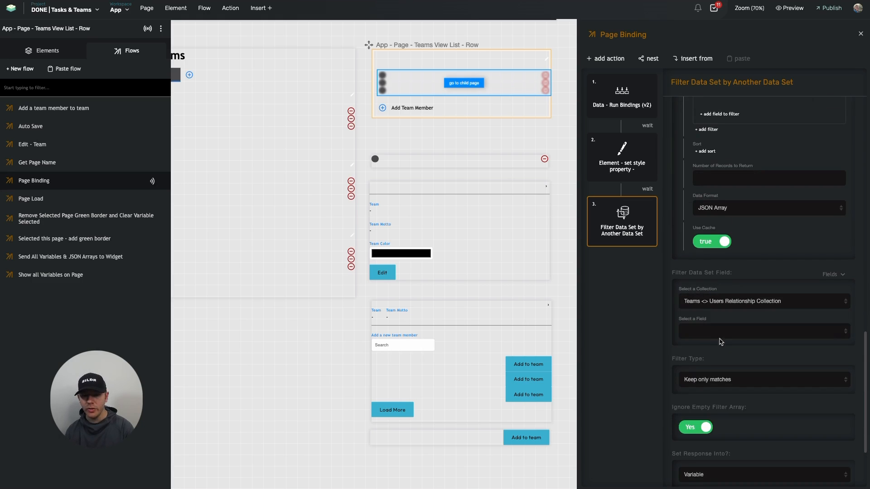
pyautogui.click(720, 331)
pyautogui.click(717, 418)
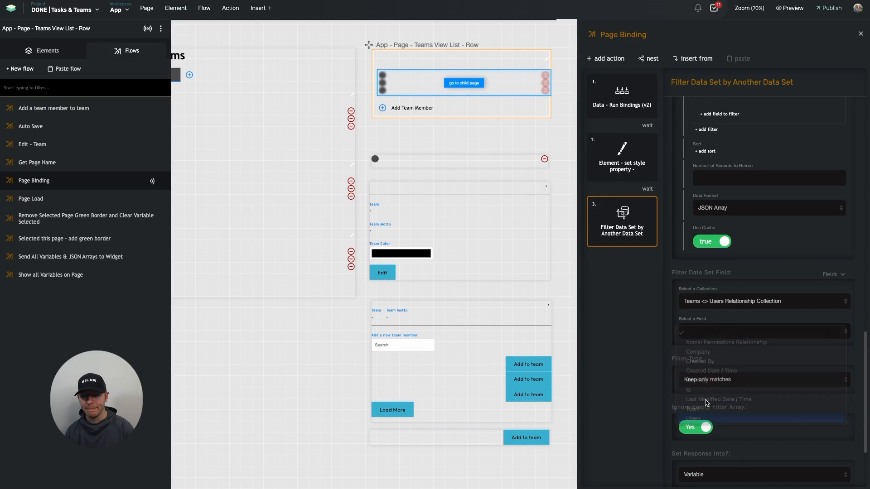
# Examine the filter action's settings from the starting data set through the Team filter to the available filter types
pyautogui.scroll(4, 673, 344)
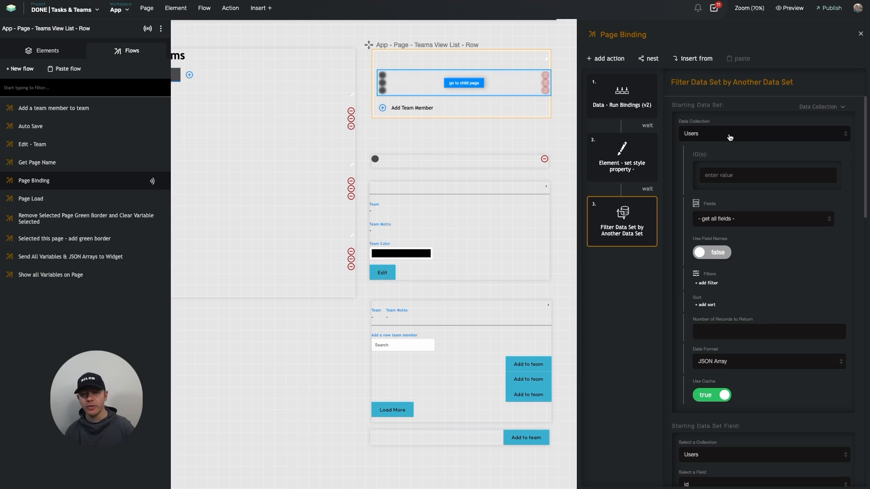
pyautogui.scroll(-5, 724, 182)
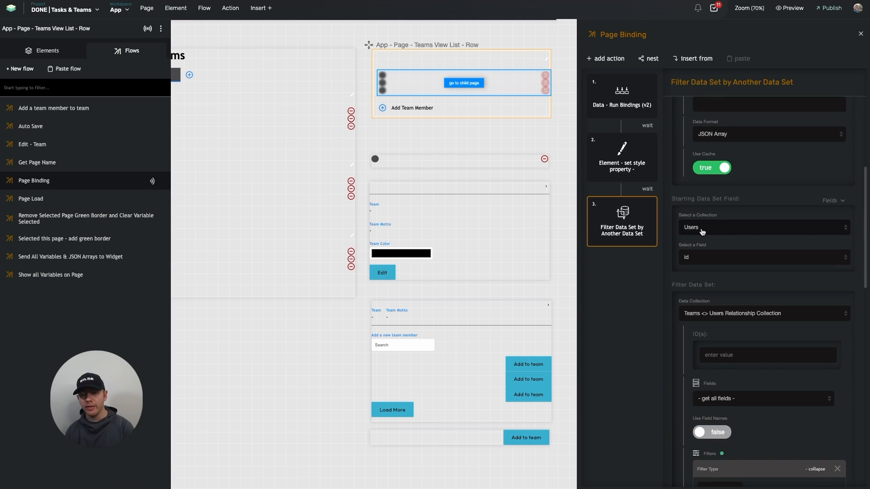
pyautogui.scroll(-1, 702, 232)
pyautogui.scroll(-3, 701, 229)
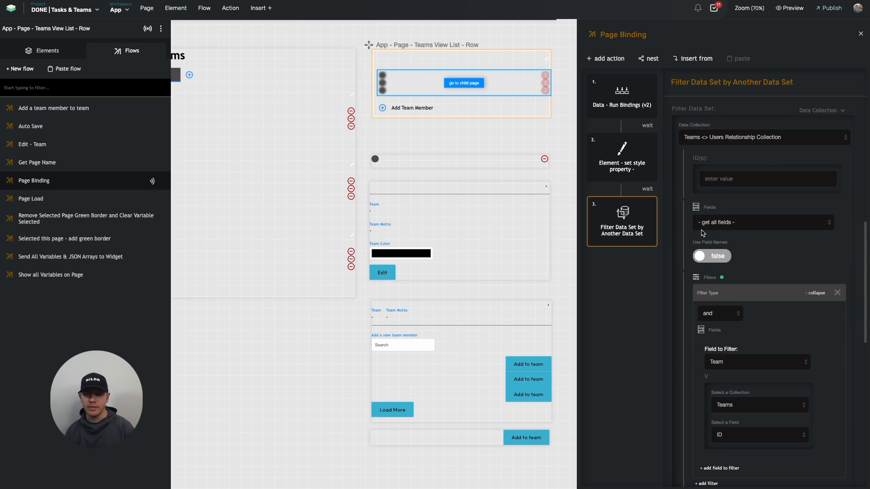
pyautogui.scroll(-1, 713, 147)
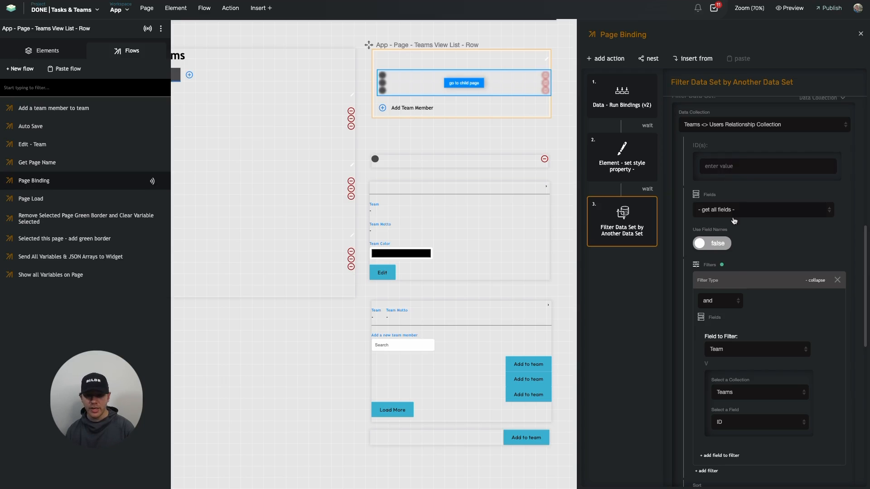
pyautogui.scroll(-1, 736, 290)
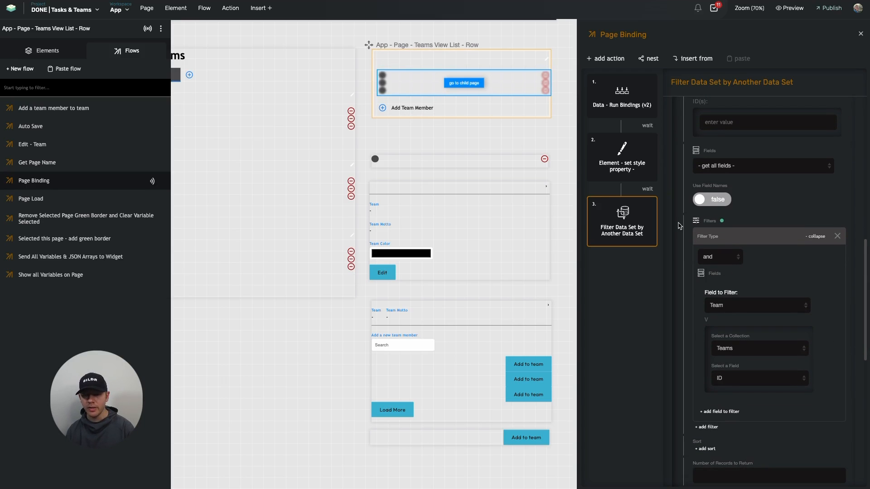
pyautogui.scroll(-4, 712, 318)
pyautogui.scroll(-3, 712, 318)
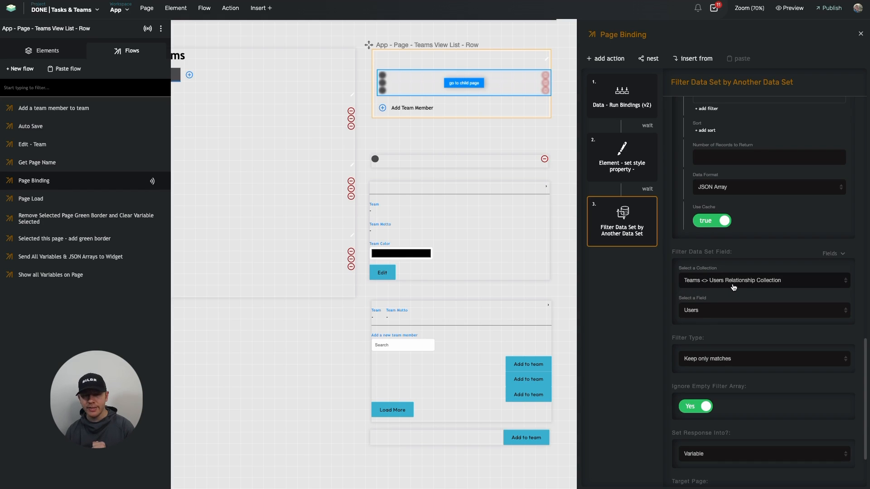
pyautogui.scroll(-1, 733, 287)
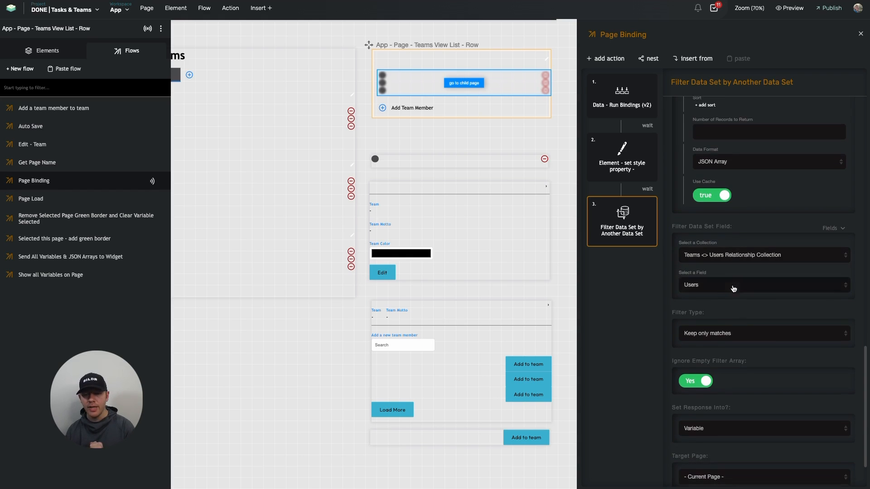
pyautogui.click(712, 333)
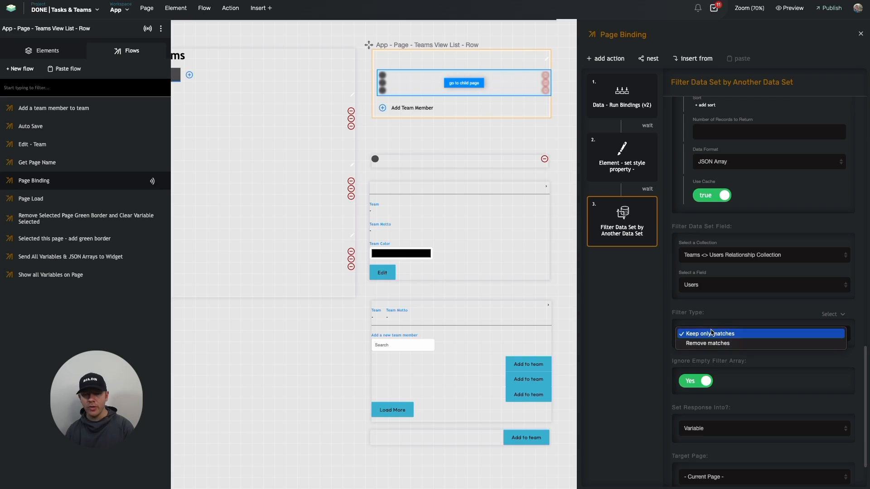
pyautogui.click(658, 337)
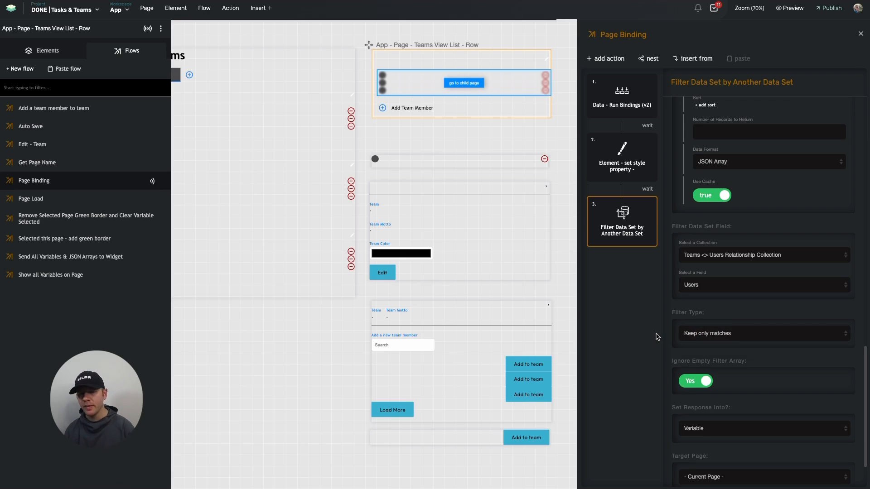
# Set Ignore Empty Filter Array to No for the filter action
pyautogui.scroll(-2, 665, 317)
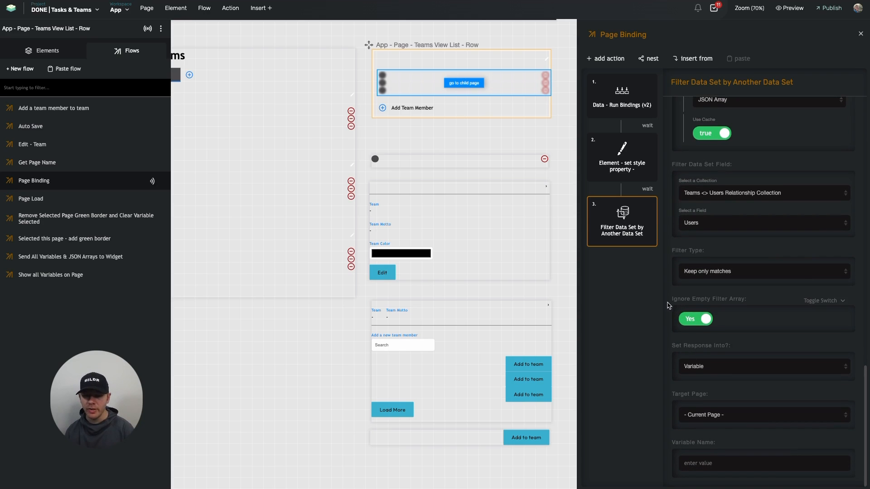
pyautogui.click(691, 321)
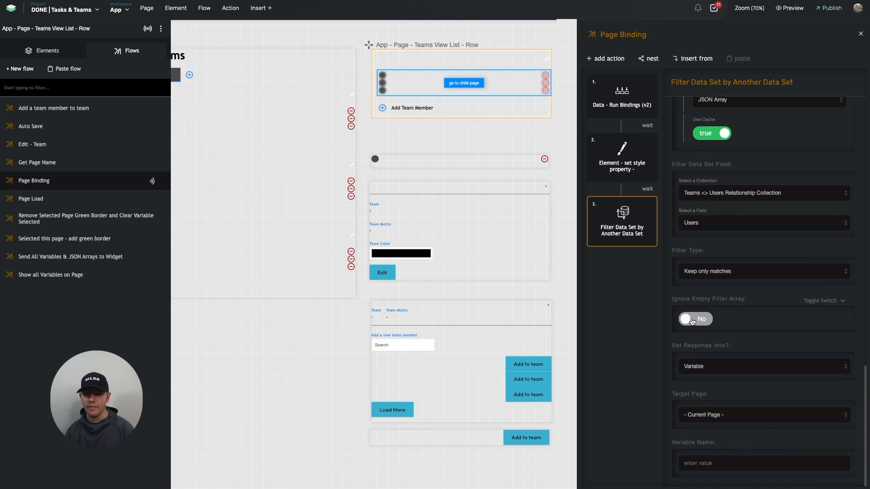
pyautogui.scroll(5, 724, 345)
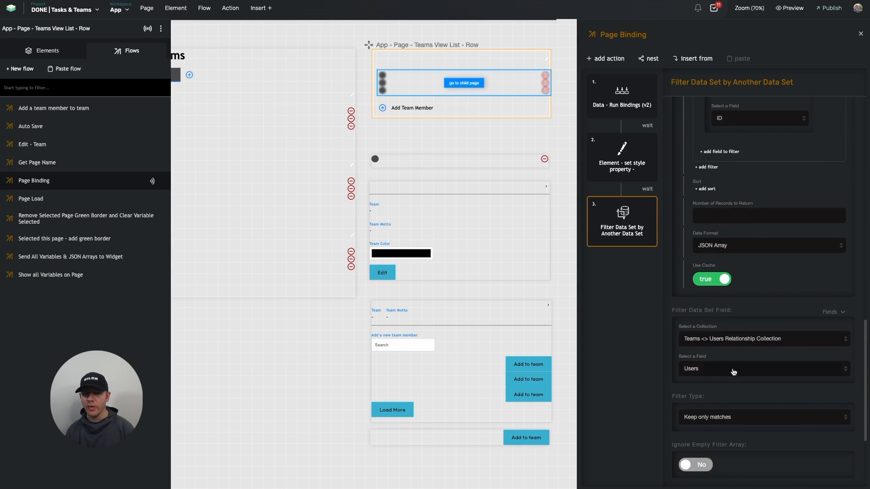
# Store the filter action's response in an element and choose the Repeating List as the element to set
pyautogui.scroll(-3, 732, 341)
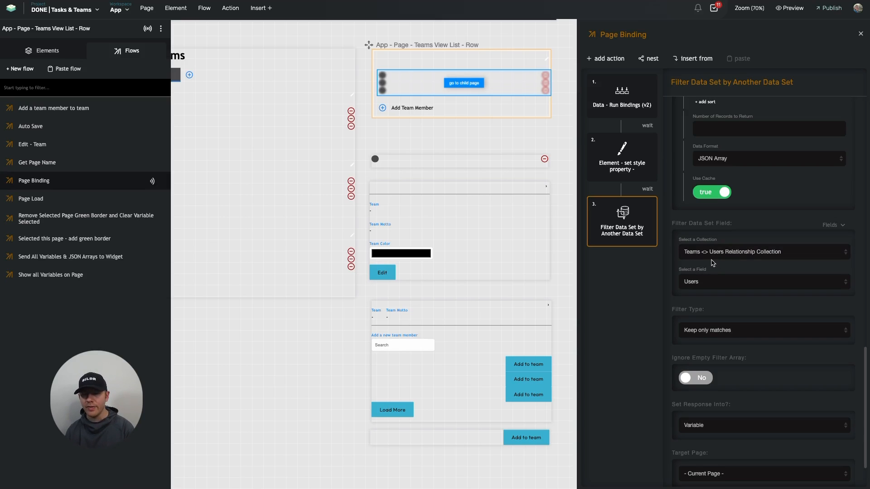
pyautogui.scroll(-2, 710, 285)
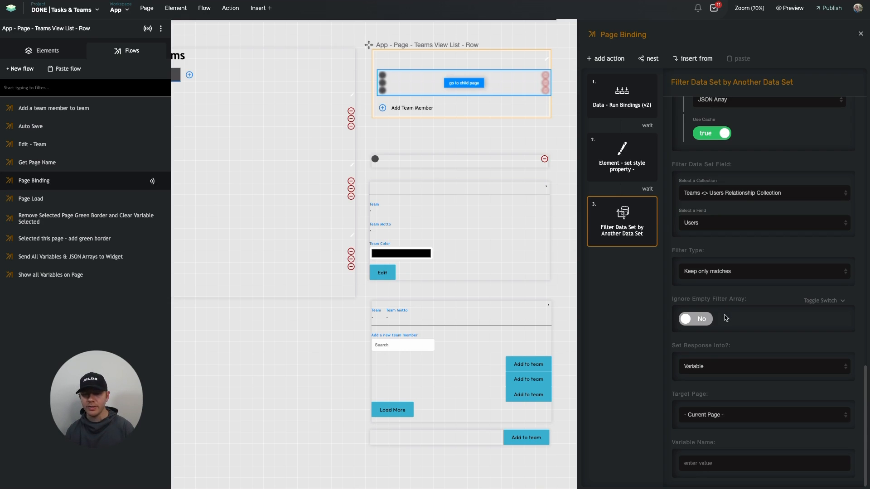
pyautogui.click(697, 367)
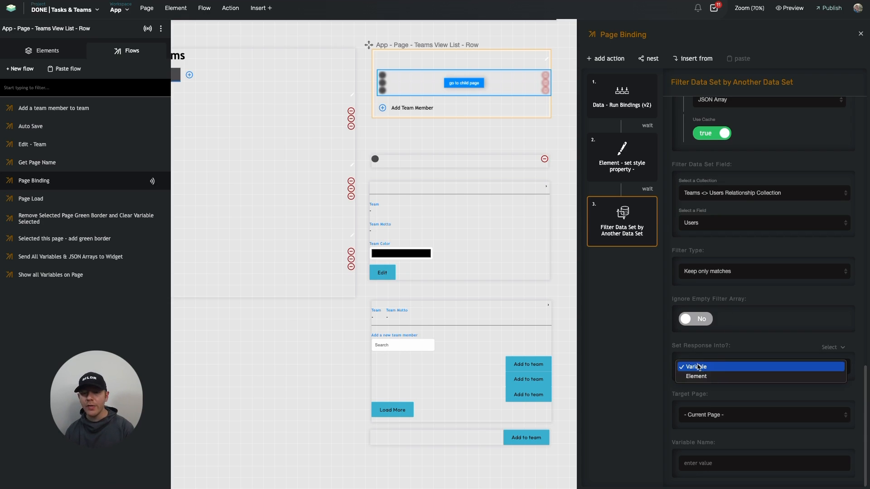
pyautogui.click(702, 376)
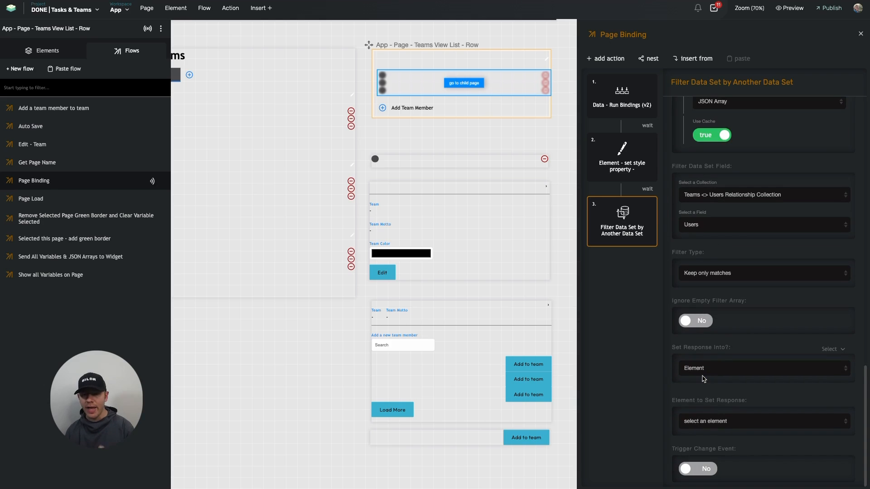
pyautogui.click(708, 419)
pyautogui.scroll(-5, 711, 458)
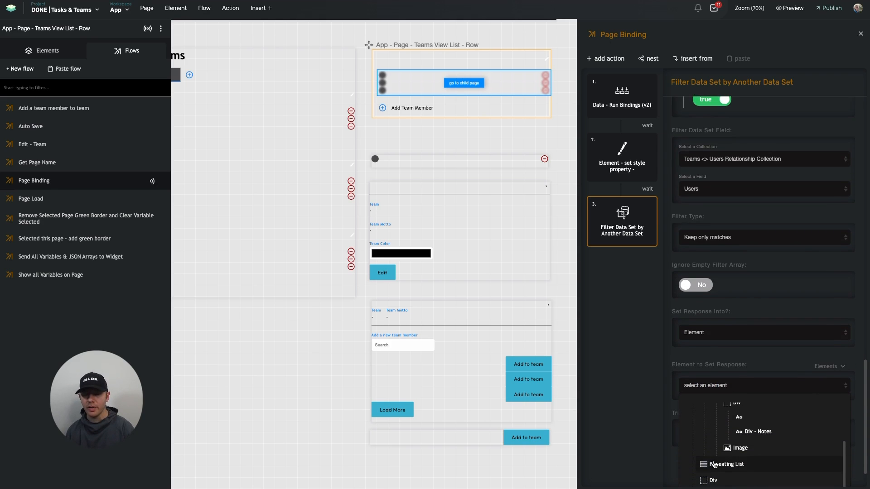
pyautogui.click(724, 482)
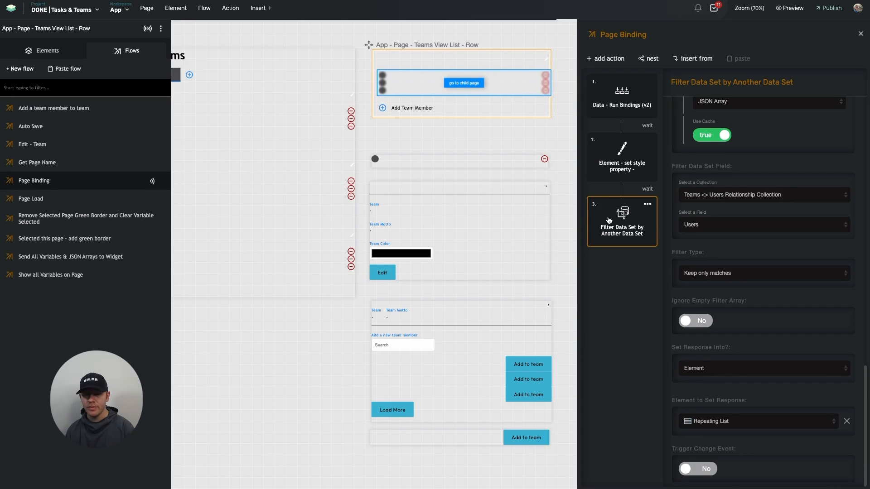
# Remove the Teams <> Users Relationship Collection from the data settings of the Repeating List in the Teams View List row
pyautogui.click(522, 109)
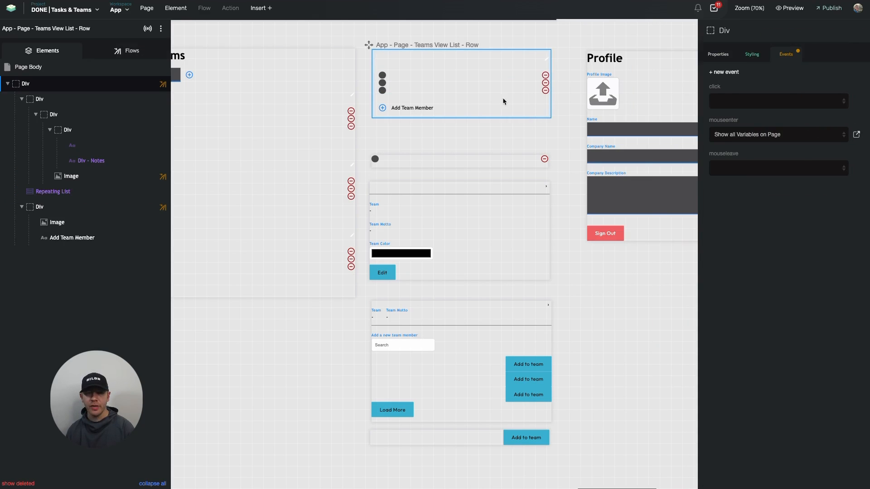
pyautogui.click(478, 83)
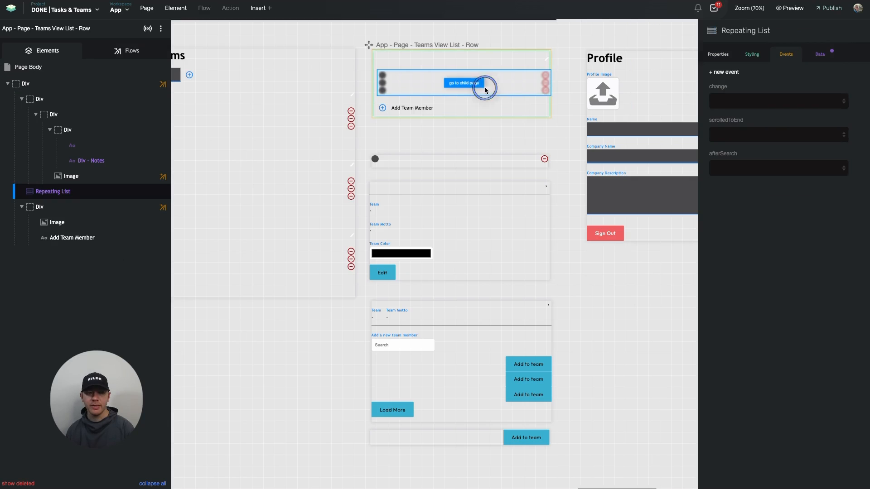
pyautogui.click(821, 54)
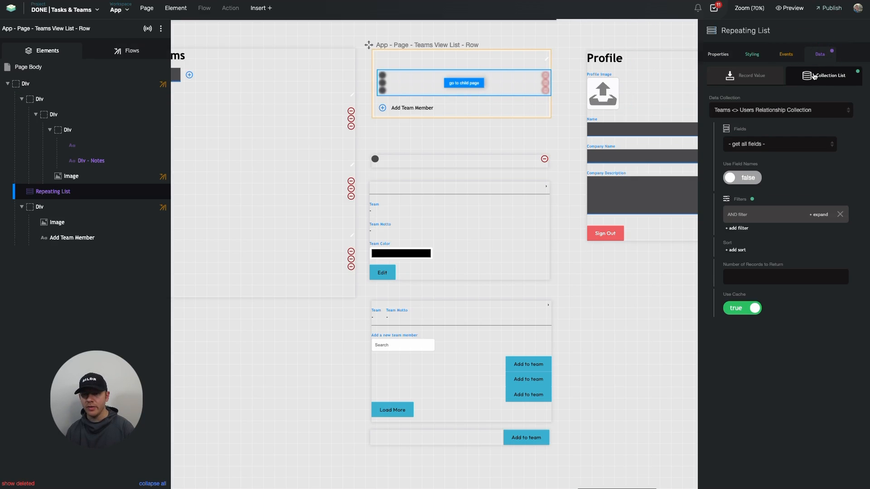
pyautogui.click(788, 111)
pyautogui.click(779, 9)
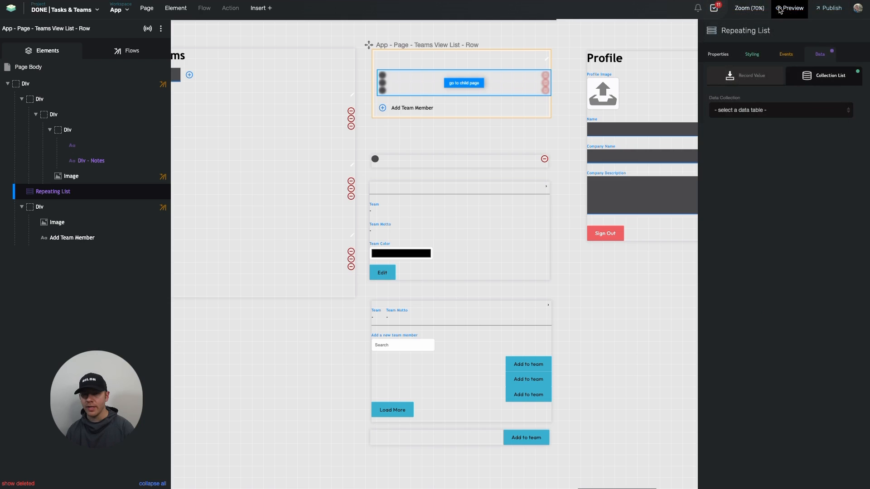
# Set the Repeating List's display page to App - Component - Individual Team Member
pyautogui.click(719, 56)
pyautogui.scroll(-2, 510, 135)
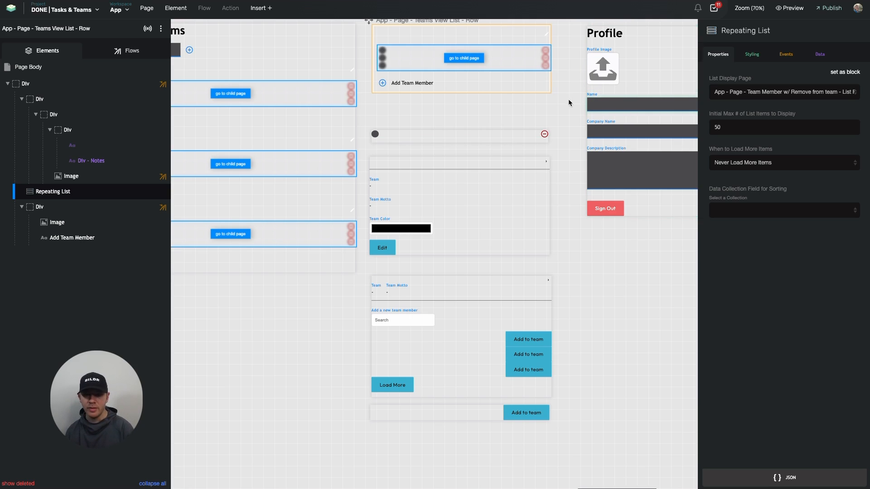
pyautogui.scroll(1, 466, 112)
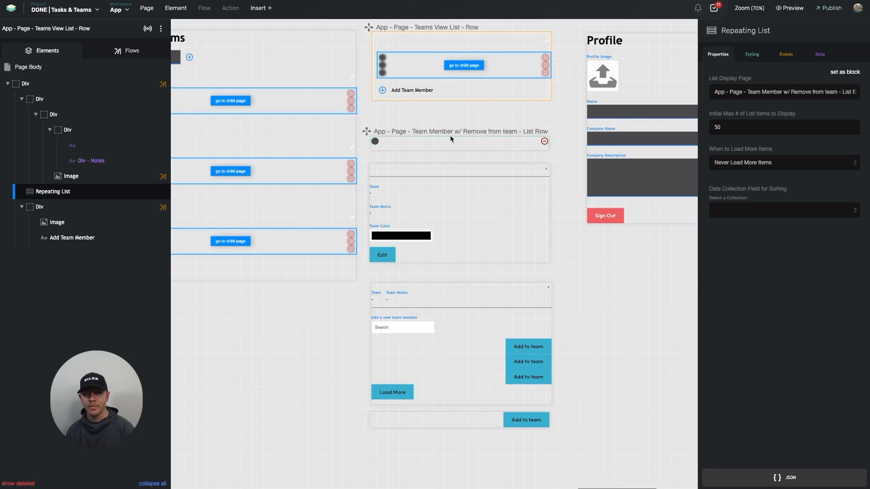
pyautogui.hscroll(10, 504, 121)
pyautogui.scroll(3, 504, 121)
pyautogui.hscroll(3, 504, 121)
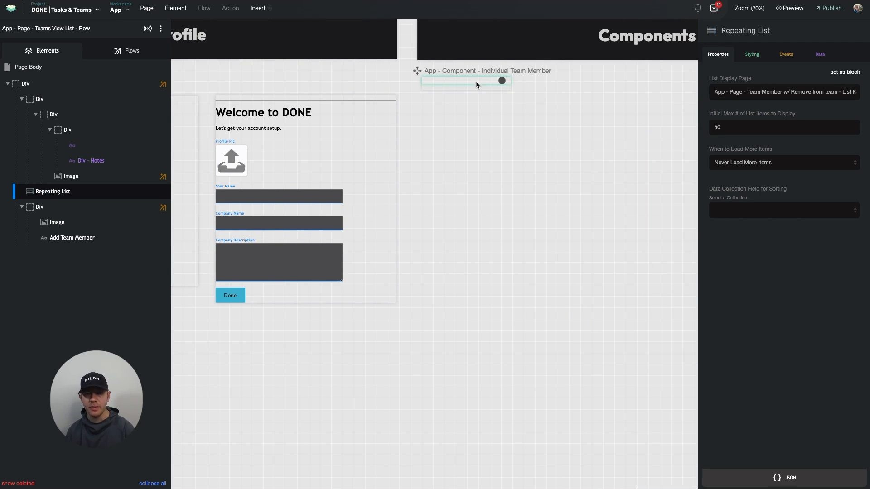
pyautogui.hscroll(-5, 476, 81)
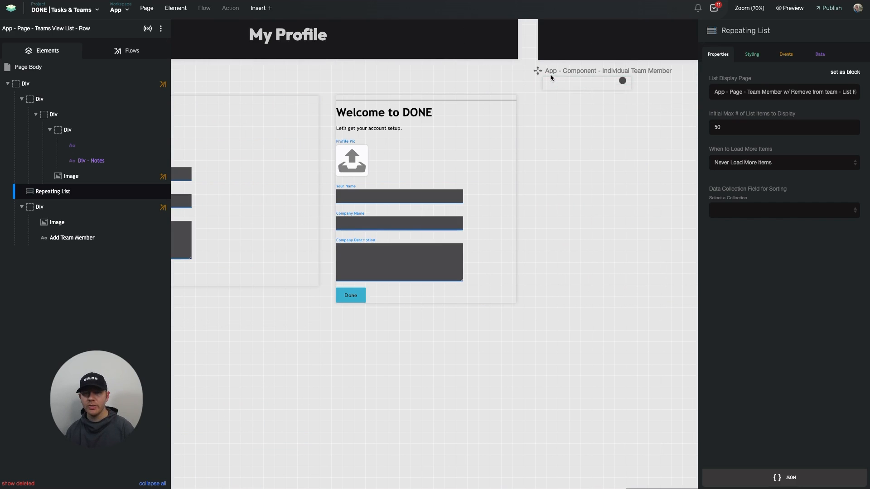
pyautogui.click(760, 93)
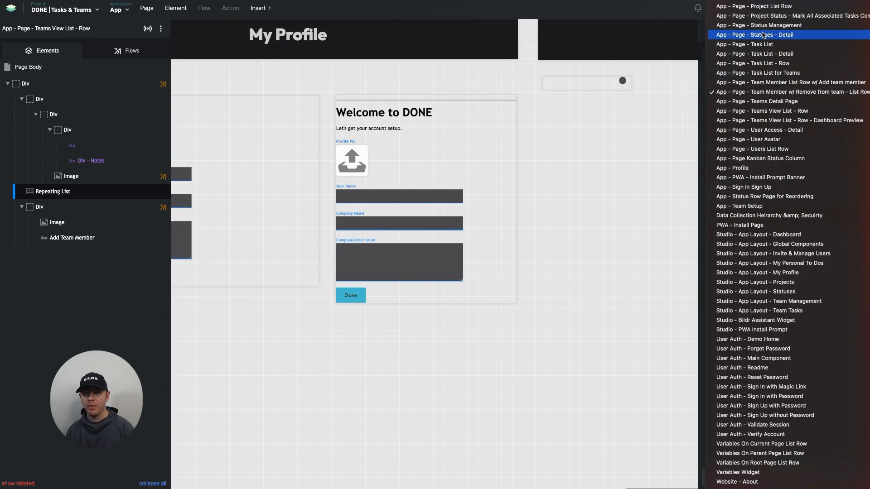
pyautogui.scroll(3, 764, 12)
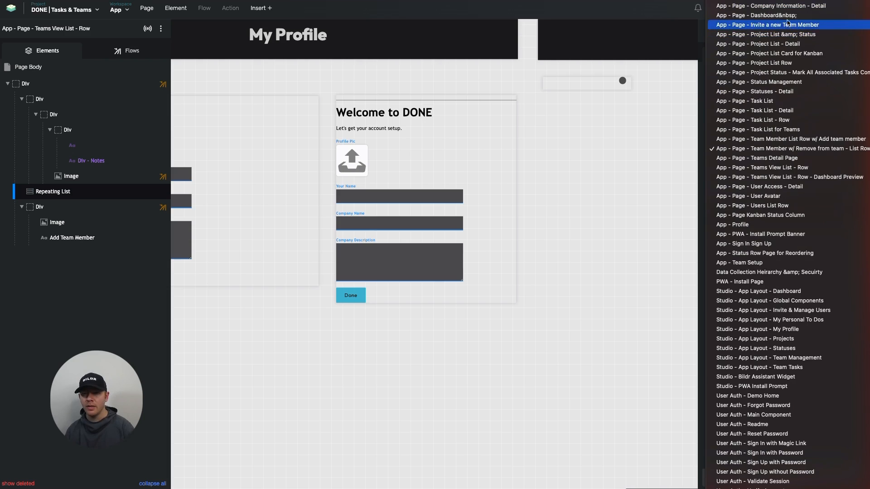
pyautogui.click(604, 132)
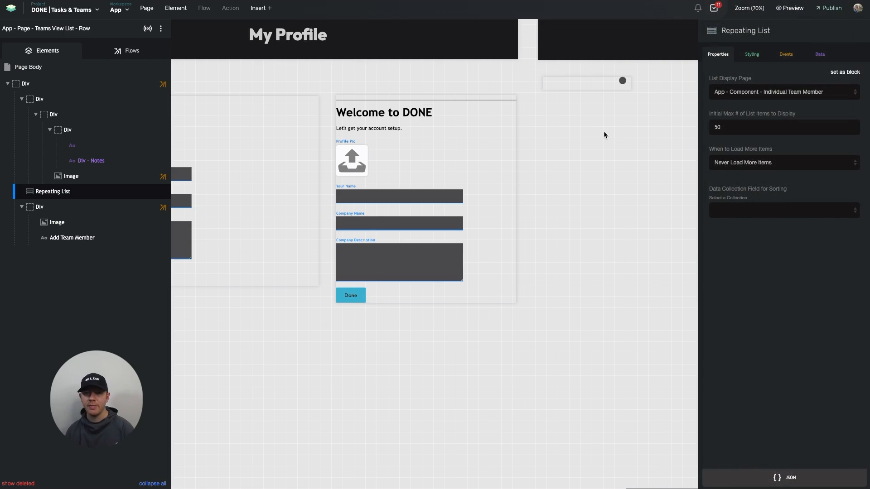
pyautogui.click(579, 154)
pyautogui.hscroll(-5, 578, 153)
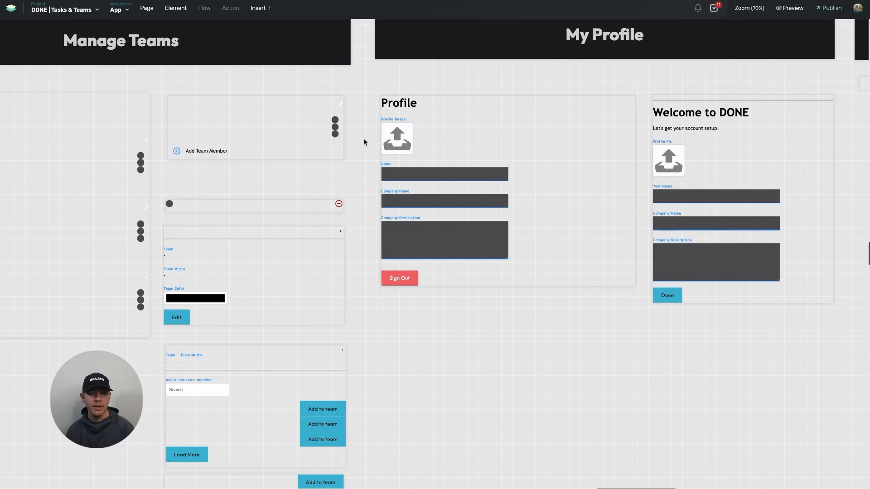
pyautogui.click(328, 134)
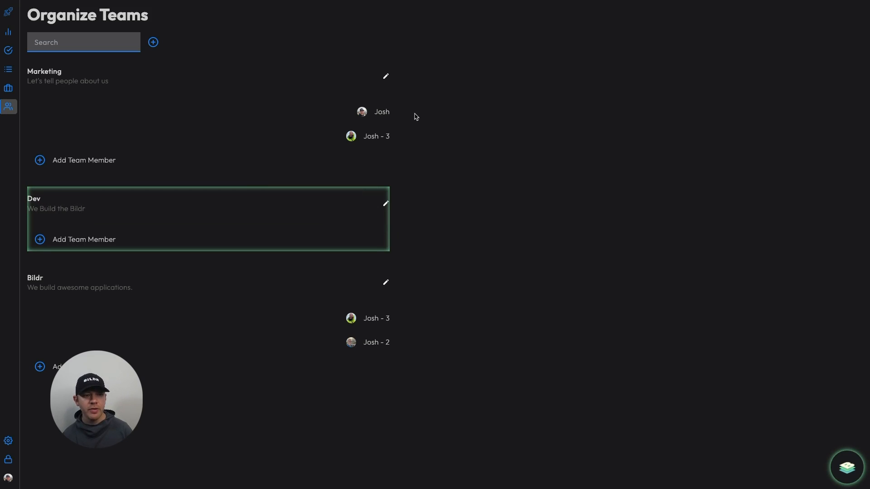
# In the app preview, inspect the Marketing team row and its member row with the Bildr assistant, checking page names and the team's current record
pyautogui.click(369, 138)
pyautogui.click(380, 113)
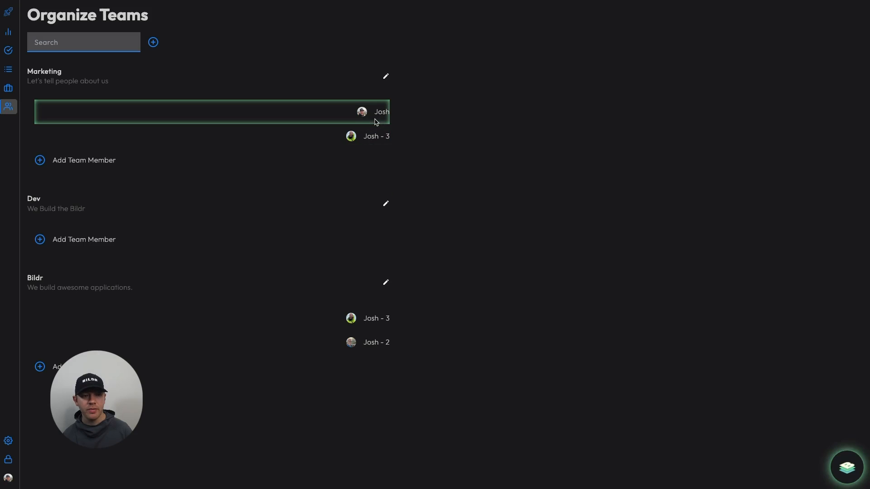
pyautogui.click(848, 469)
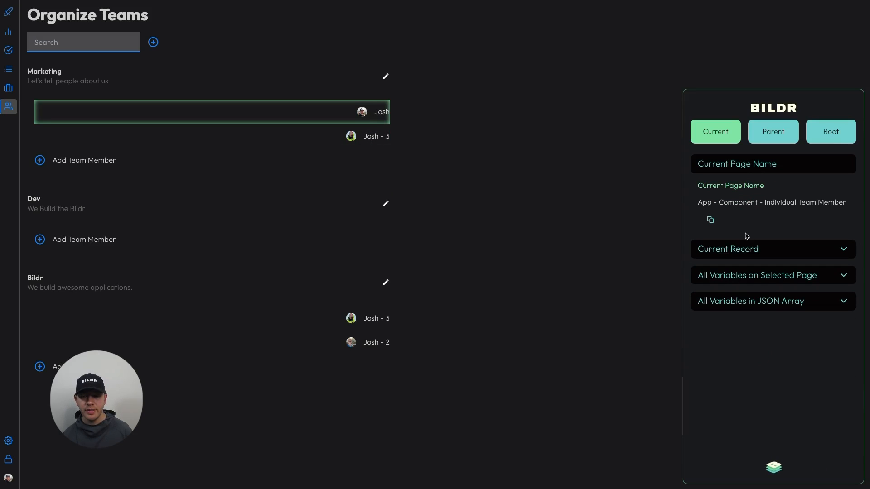
pyautogui.click(355, 80)
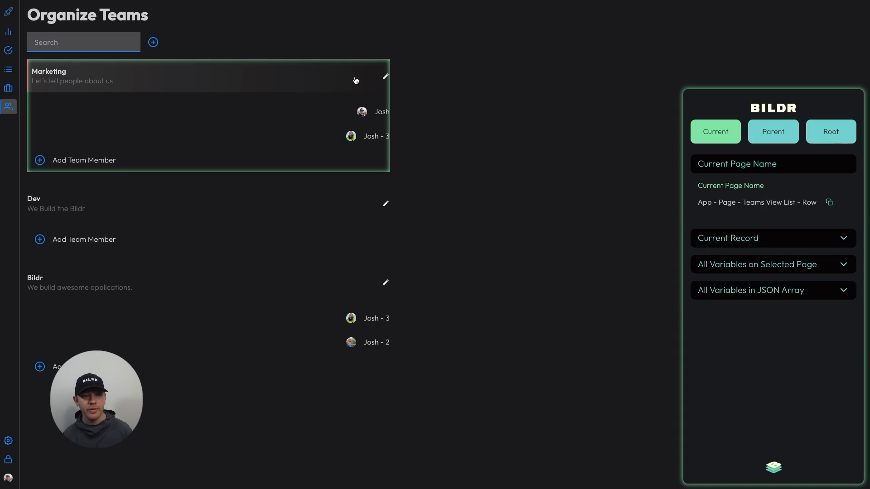
pyautogui.click(764, 243)
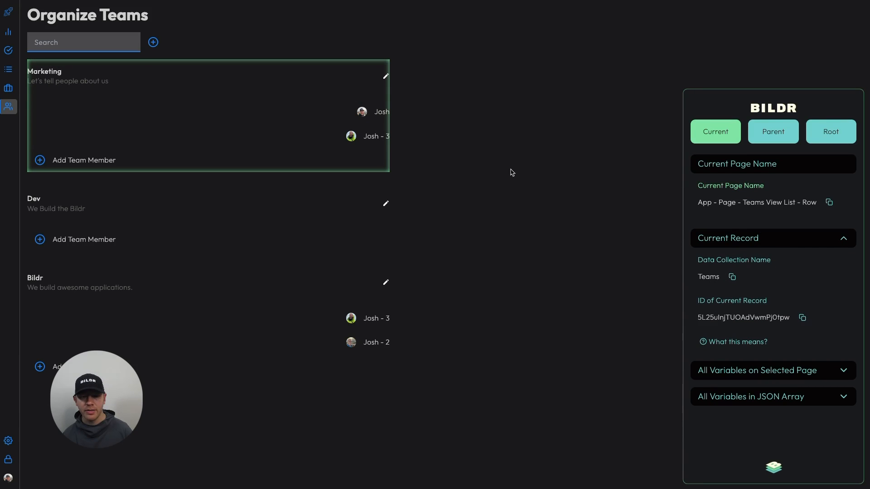
pyautogui.click(383, 113)
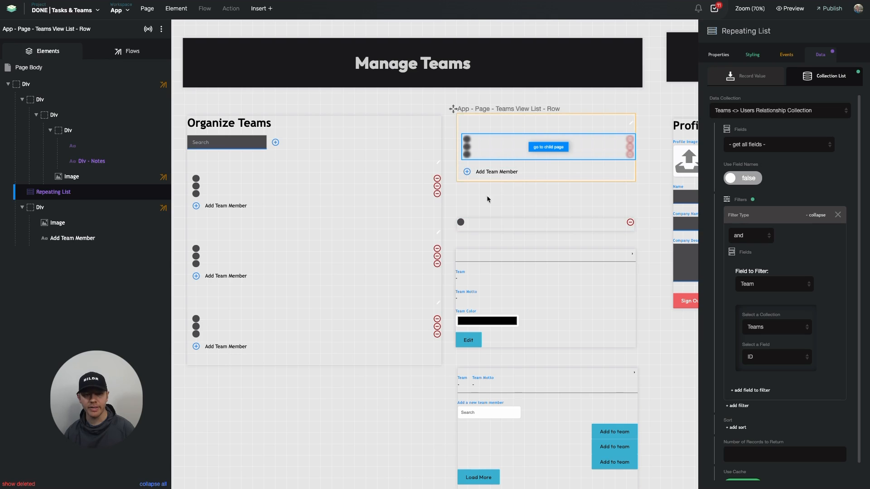
# Review the Team Member w/ Remove from team list row and the data settings of the Repeating List that displays it
pyautogui.click(484, 227)
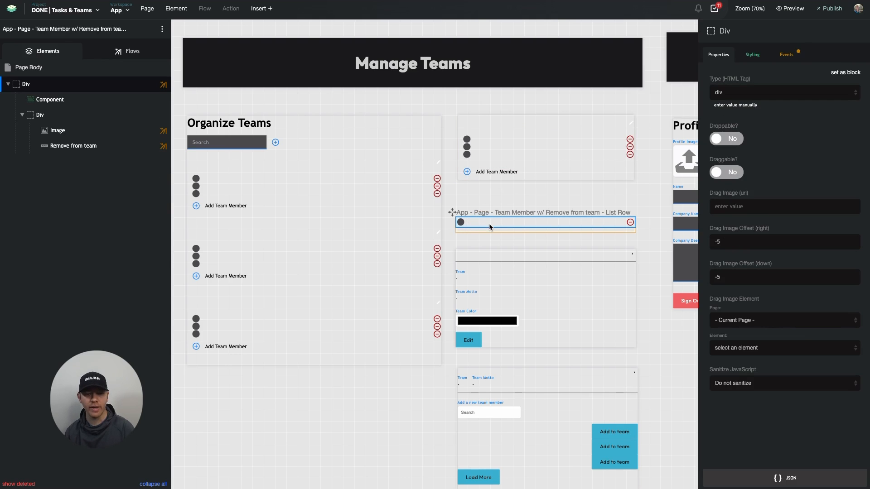
pyautogui.click(481, 215)
pyautogui.click(477, 221)
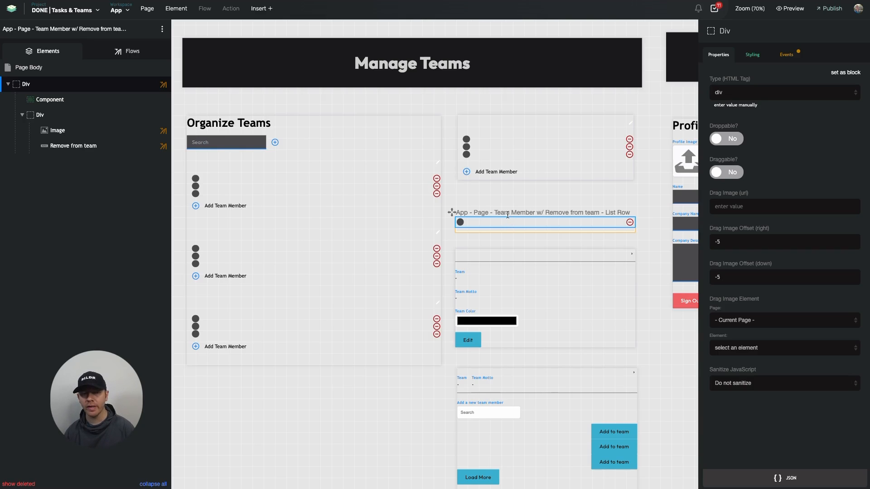
pyautogui.click(477, 152)
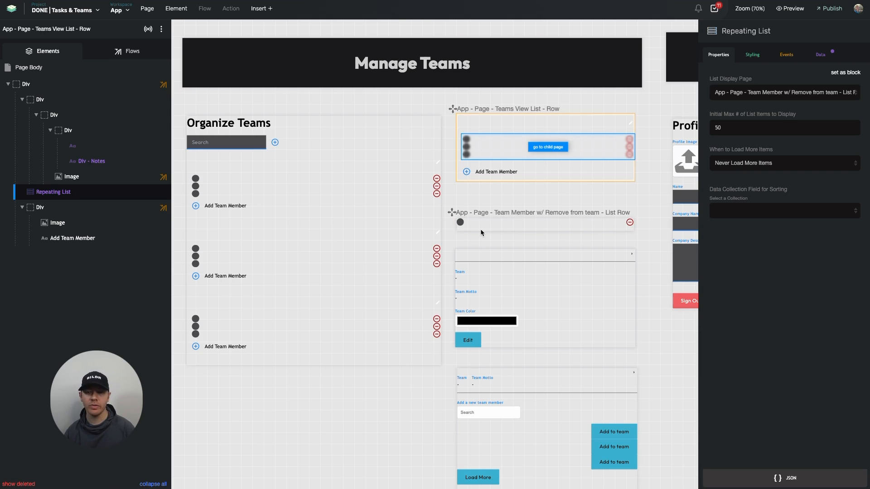
pyautogui.click(829, 57)
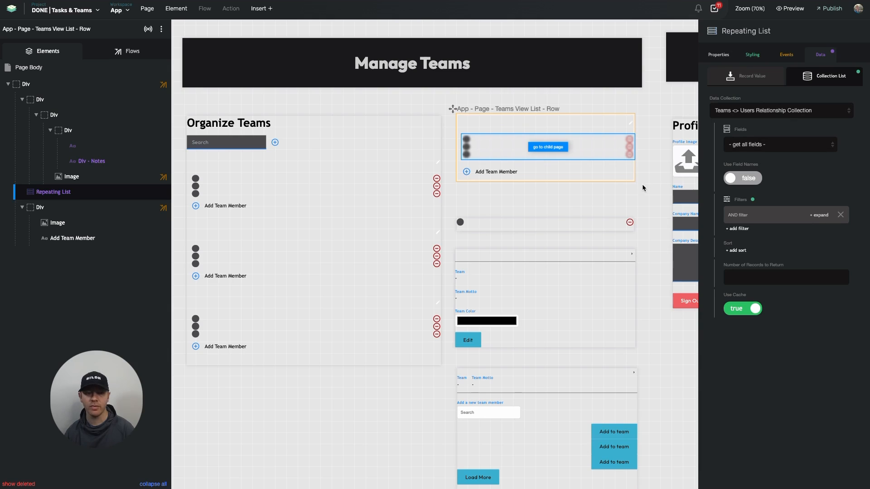
# Examine the Open page into container action in the Page Binding flow of the Team Member w/ Remove from team row
pyautogui.click(486, 222)
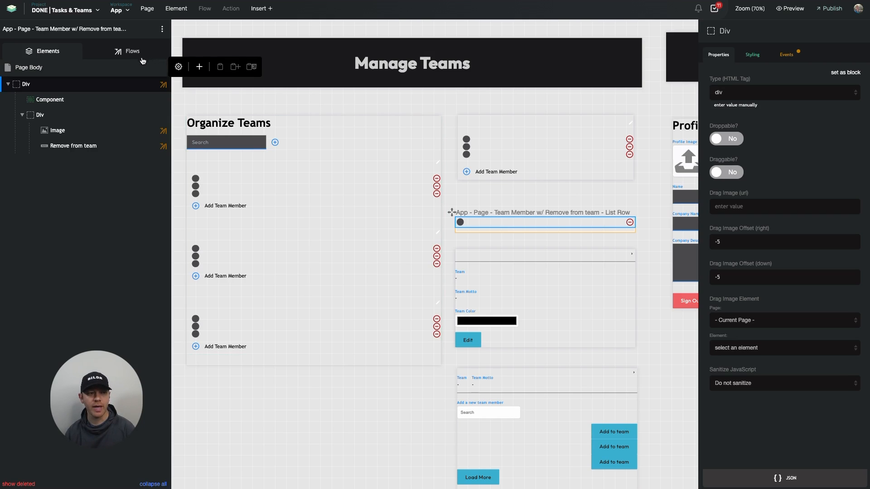
pyautogui.click(129, 51)
pyautogui.click(84, 182)
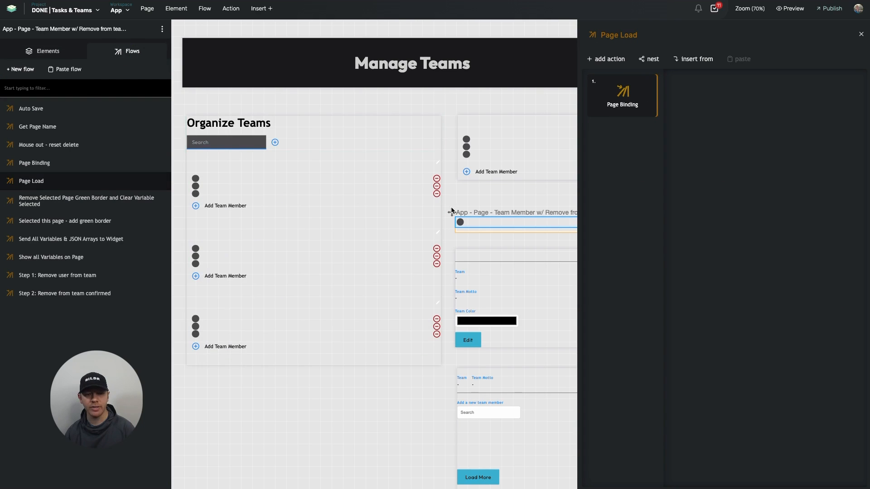
pyautogui.click(634, 100)
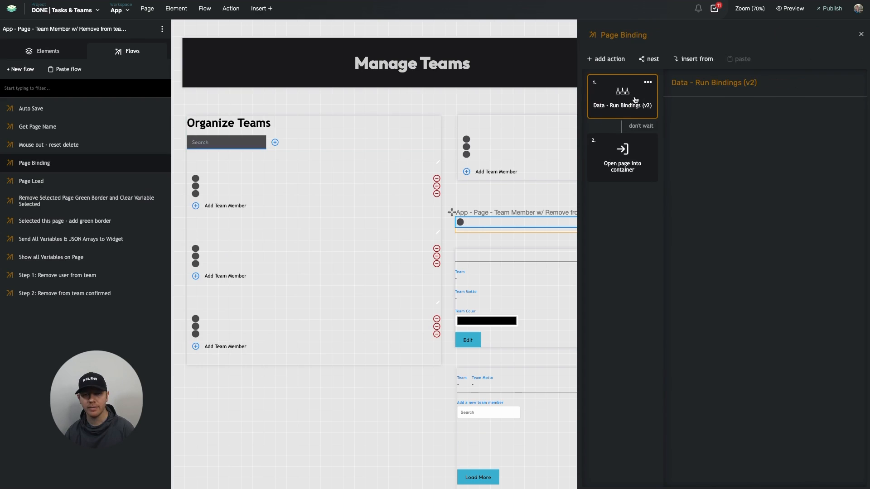
pyautogui.click(618, 168)
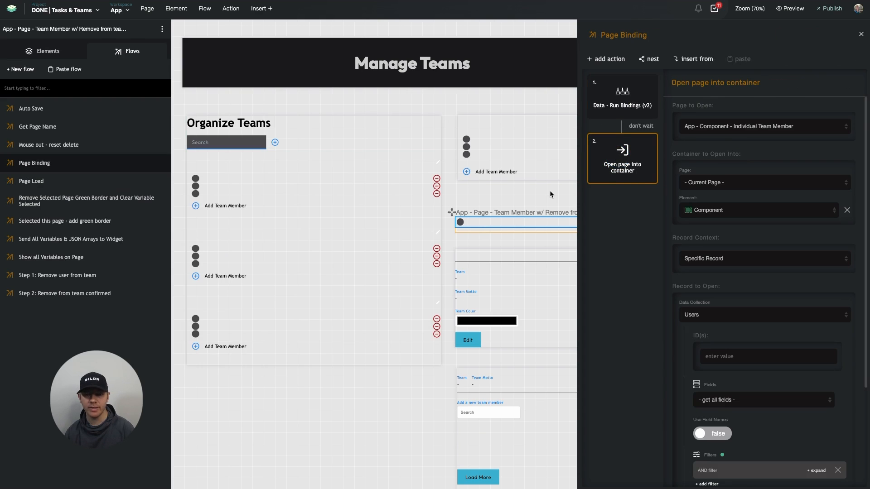
pyautogui.hscroll(3, 550, 192)
pyautogui.hscroll(3, 549, 190)
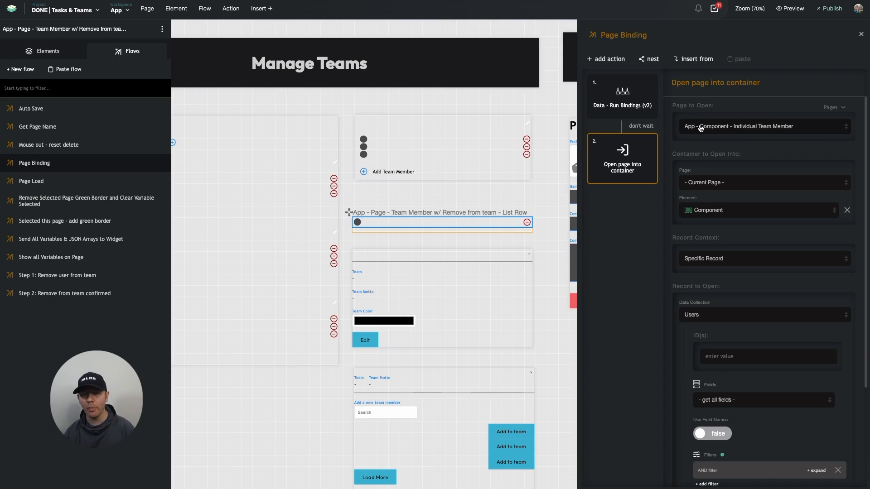
pyautogui.scroll(-2, 695, 136)
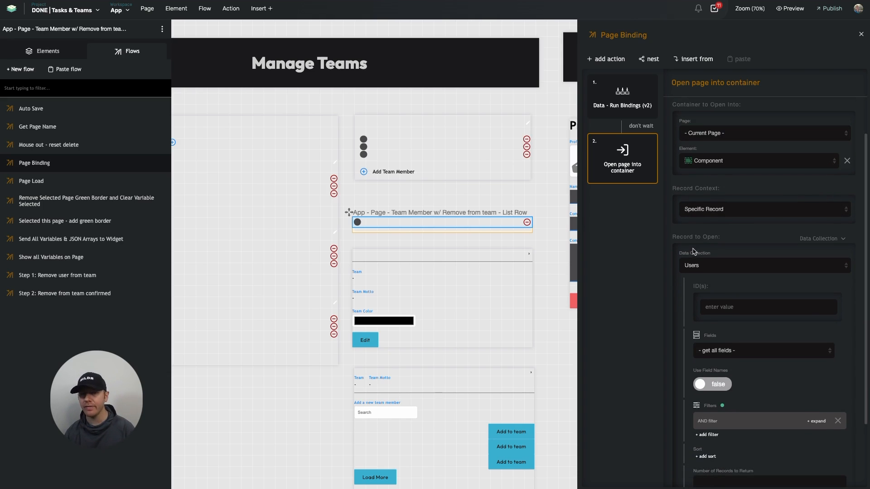
pyautogui.scroll(-1, 693, 252)
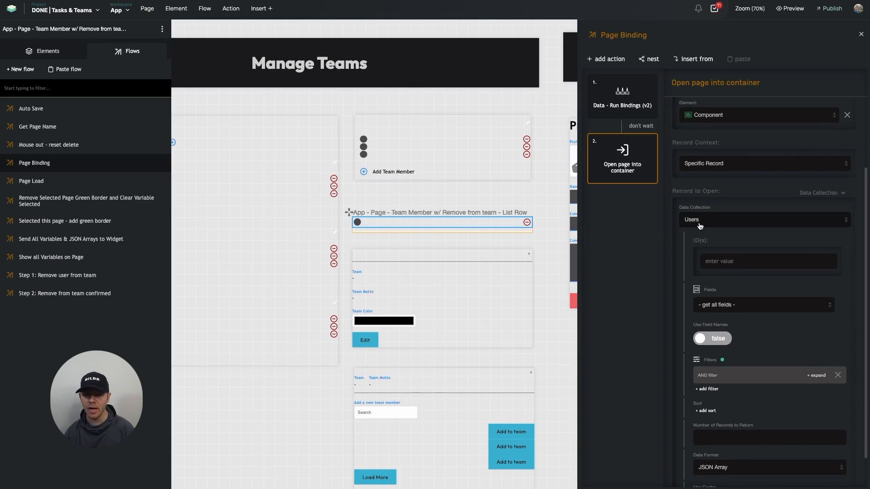
# Expand the AND filter on the Users collection in the Open page into container action and examine its ID condition
pyautogui.scroll(-1, 700, 233)
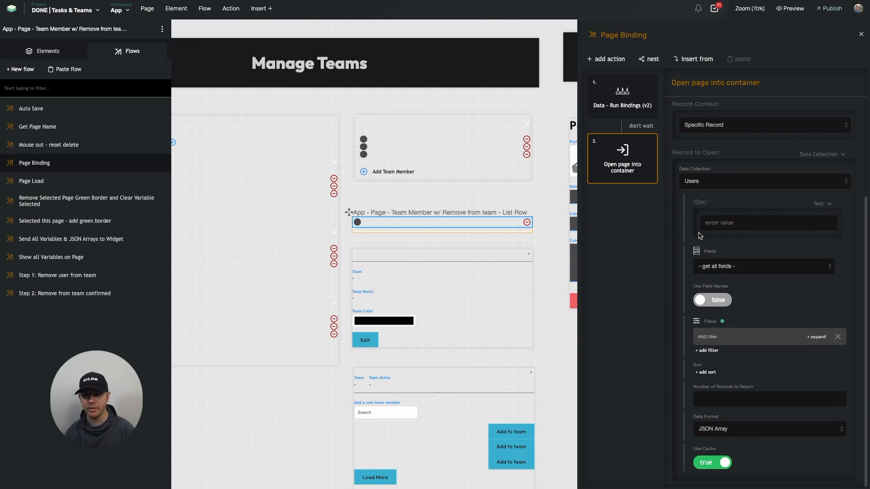
pyautogui.click(718, 341)
pyautogui.scroll(-3, 720, 343)
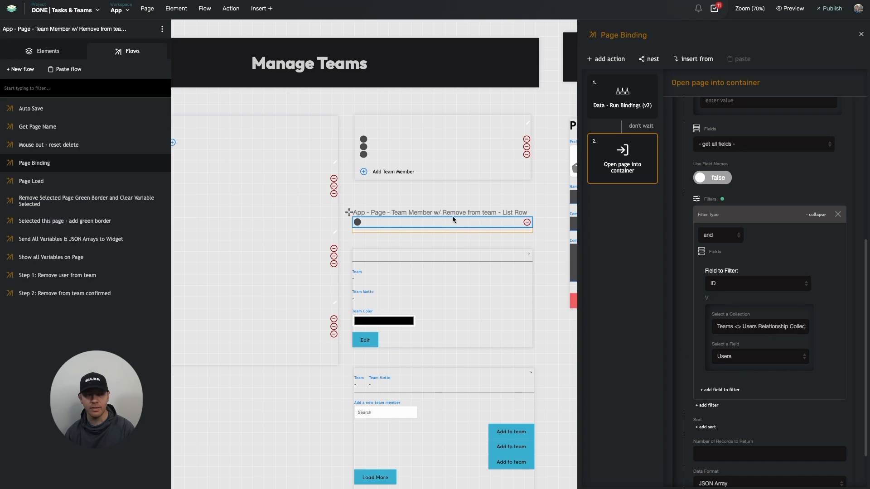
# Review the records of the Teams <> Users Relationship Collection and the Users collection in the project's database
pyautogui.click(67, 10)
pyautogui.click(68, 42)
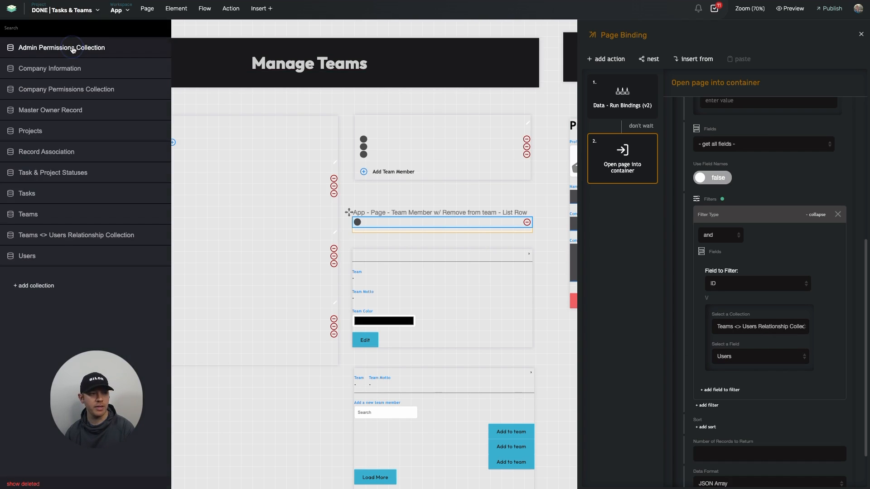
pyautogui.click(54, 235)
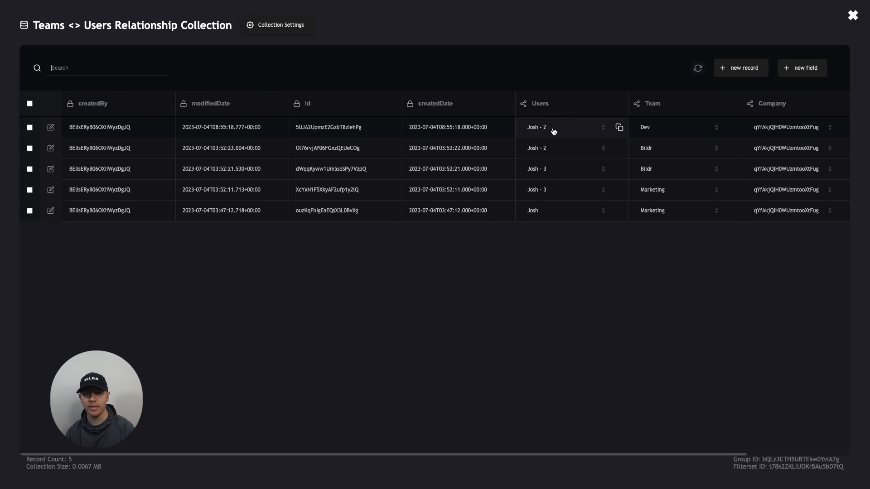
pyautogui.click(852, 15)
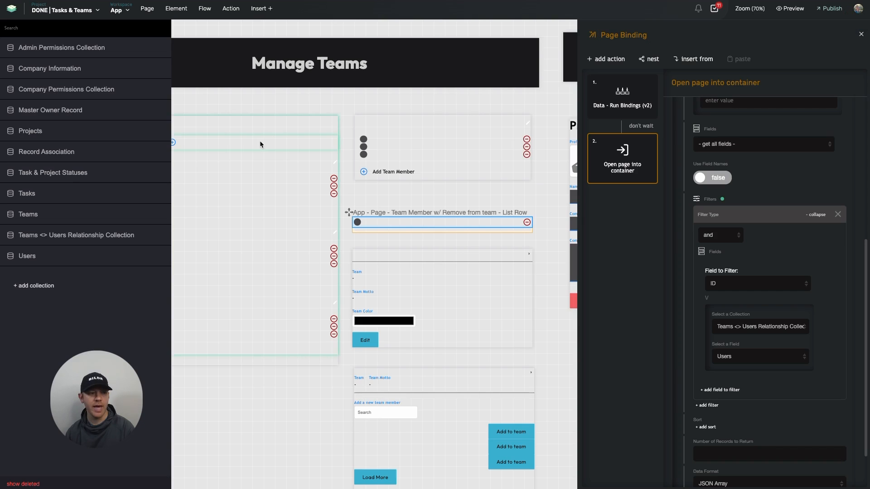
pyautogui.click(54, 256)
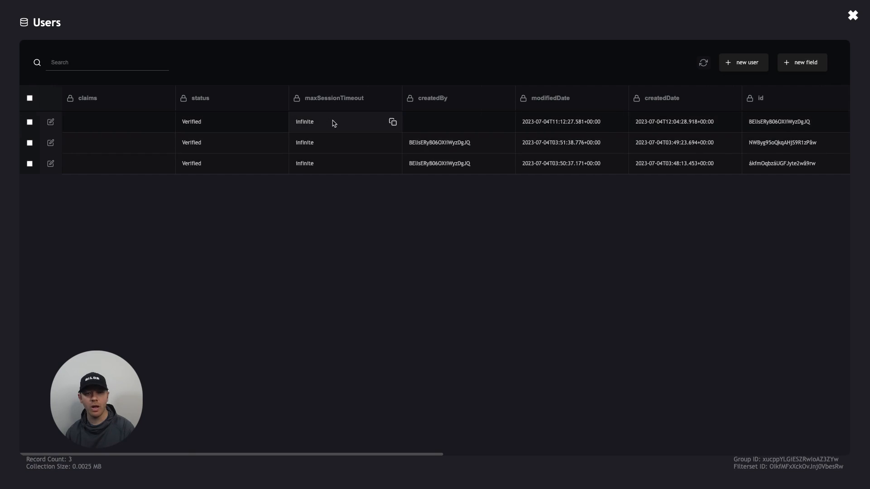
pyautogui.hscroll(7, 335, 122)
pyautogui.hscroll(10, 448, 120)
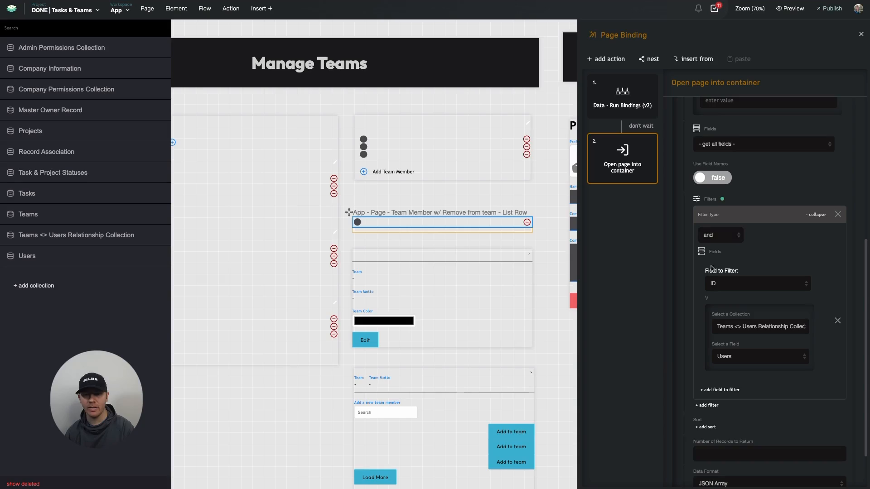
# Review the Open page into container action's target page, record context and Users filter against the relationship record's Users field
pyautogui.scroll(-2, 710, 268)
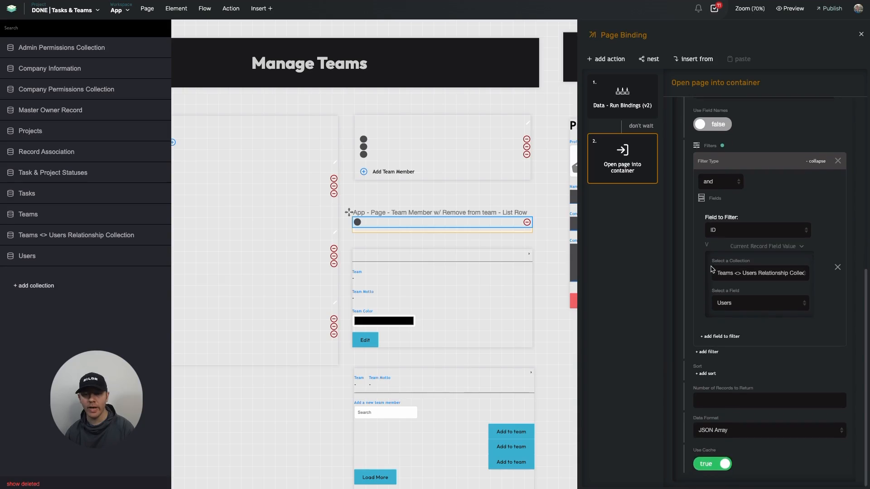
pyautogui.scroll(5, 701, 332)
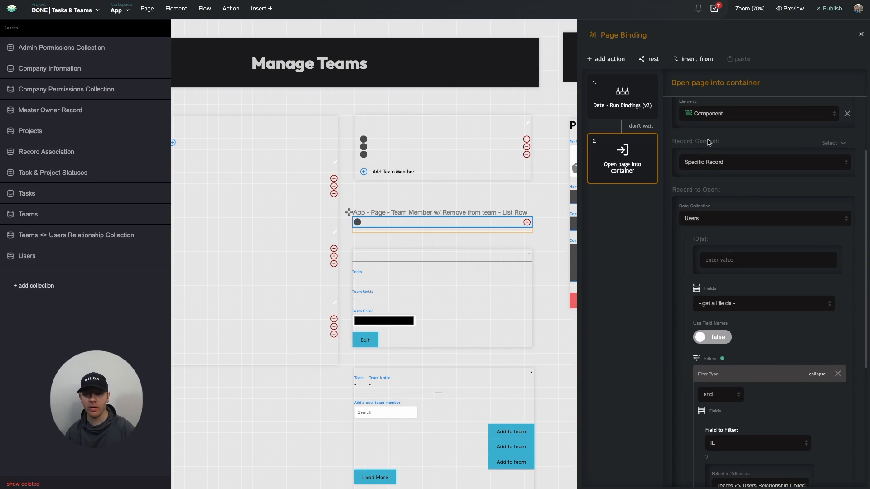
pyautogui.scroll(3, 720, 138)
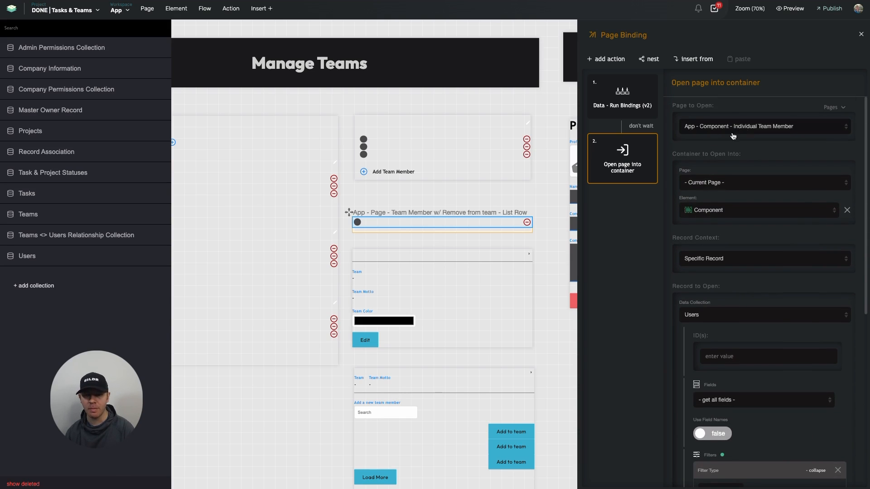
pyautogui.scroll(-3, 708, 234)
pyautogui.scroll(-3, 689, 306)
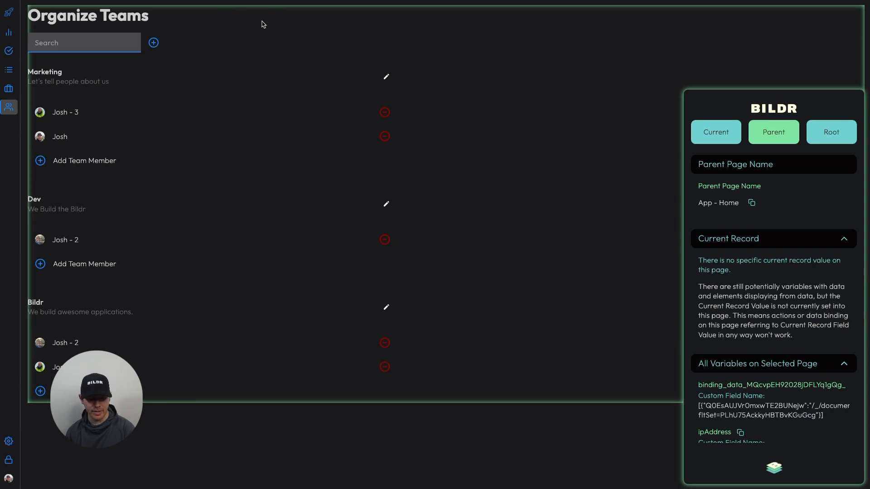
# Reload the app preview and inspect the Marketing team row's current record and page variables with the Bildr assistant
pyautogui.press('super+r')
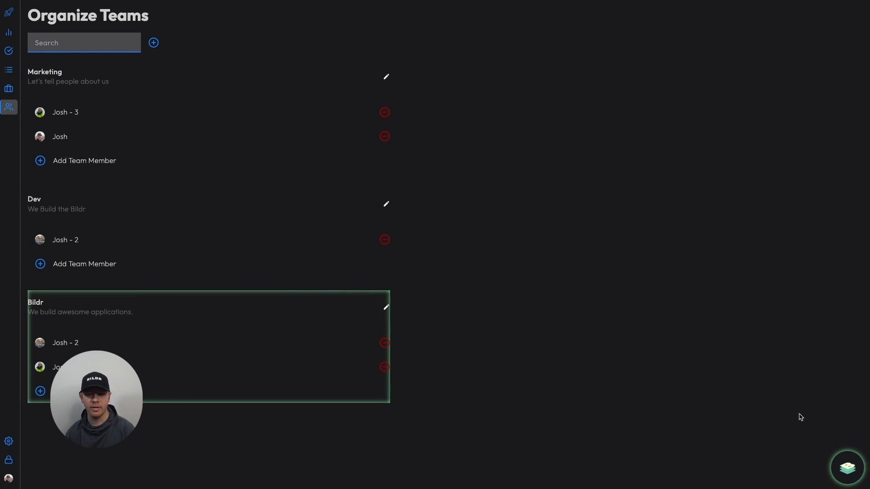
pyautogui.click(844, 466)
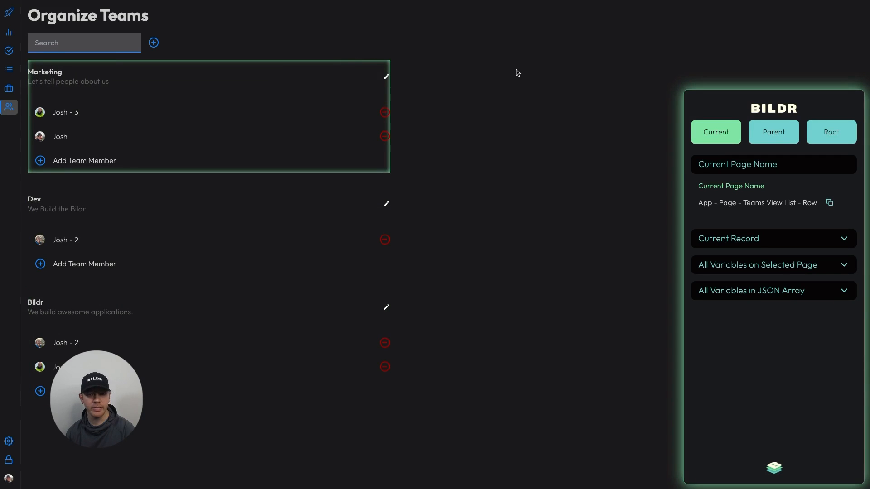
pyautogui.click(738, 239)
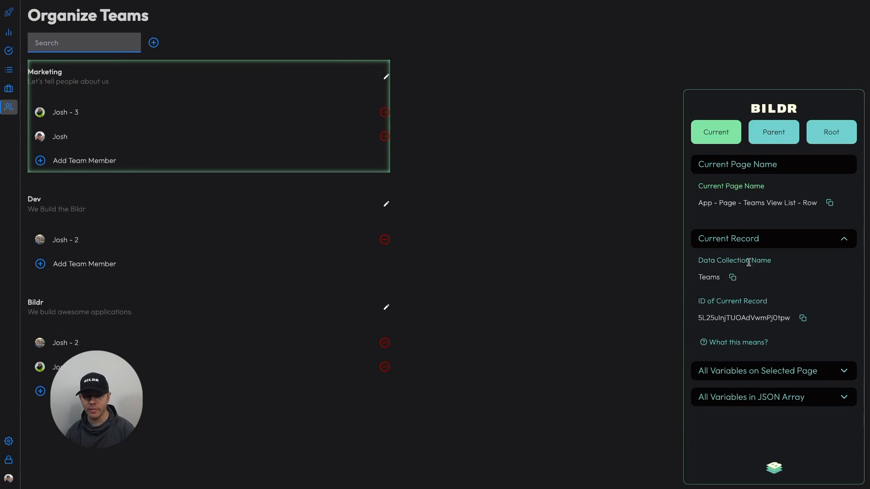
pyautogui.click(732, 371)
pyautogui.scroll(-4, 734, 369)
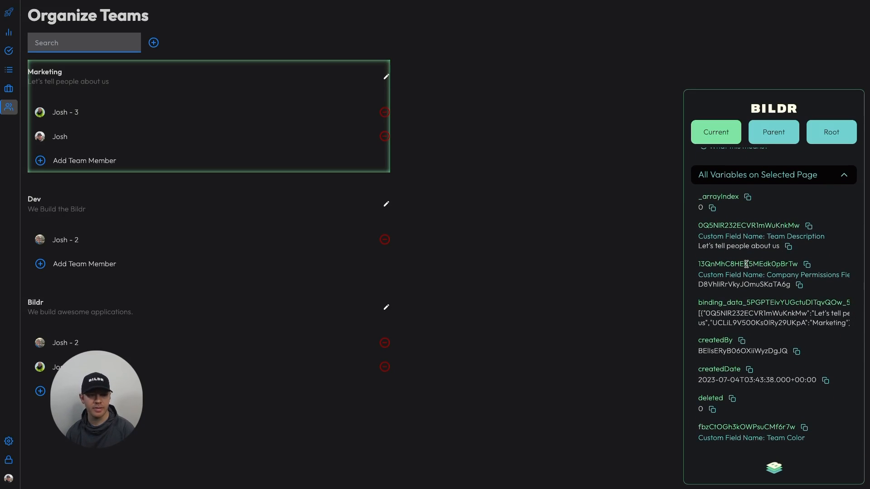
# Inspect the first Marketing member row's current record and variables, locating the user ID stored in its Users field
pyautogui.click(271, 108)
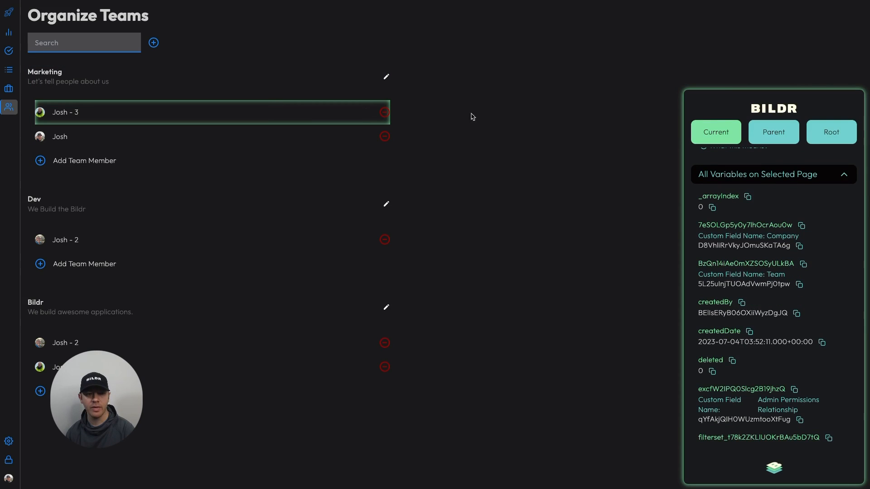
pyautogui.scroll(3, 772, 230)
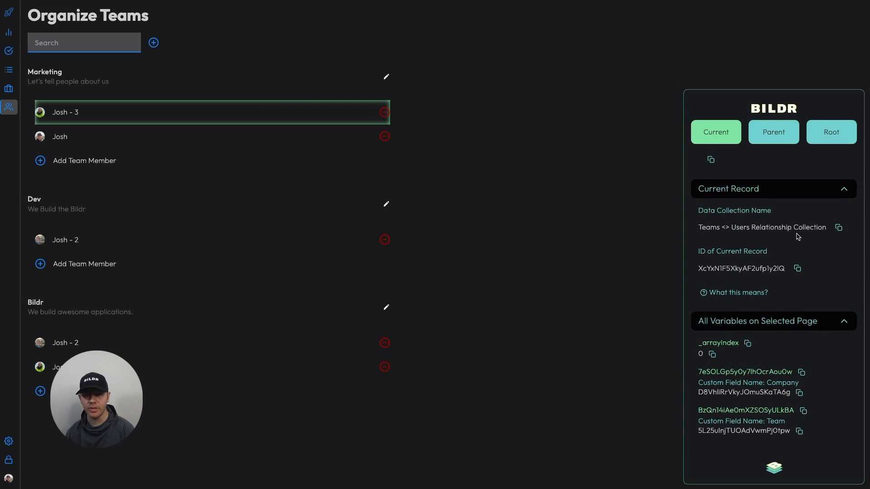
pyautogui.scroll(2, 797, 238)
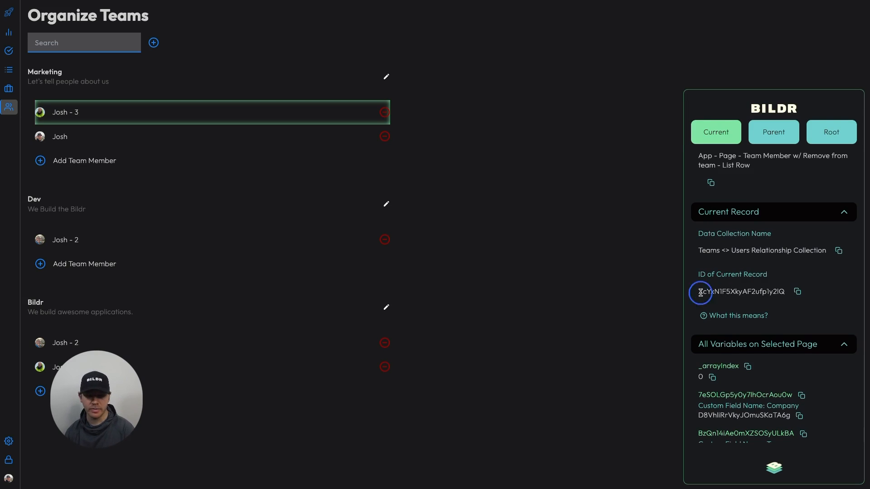
pyautogui.scroll(-1, 734, 298)
pyautogui.scroll(-3, 733, 301)
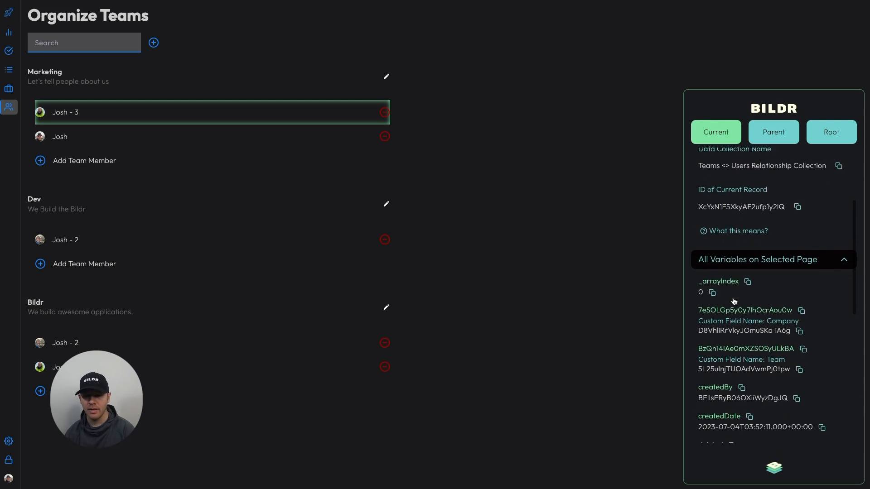
pyautogui.scroll(-3, 734, 300)
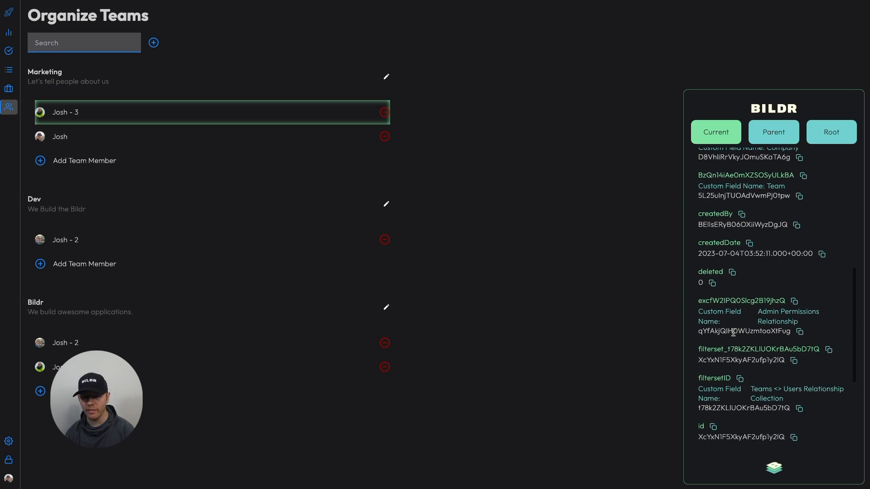
pyautogui.scroll(-3, 734, 368)
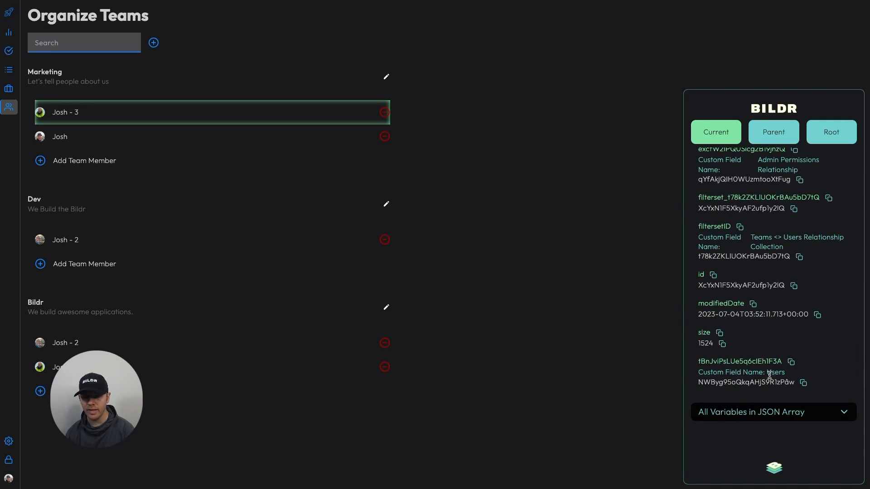
pyautogui.doubleClick(775, 372)
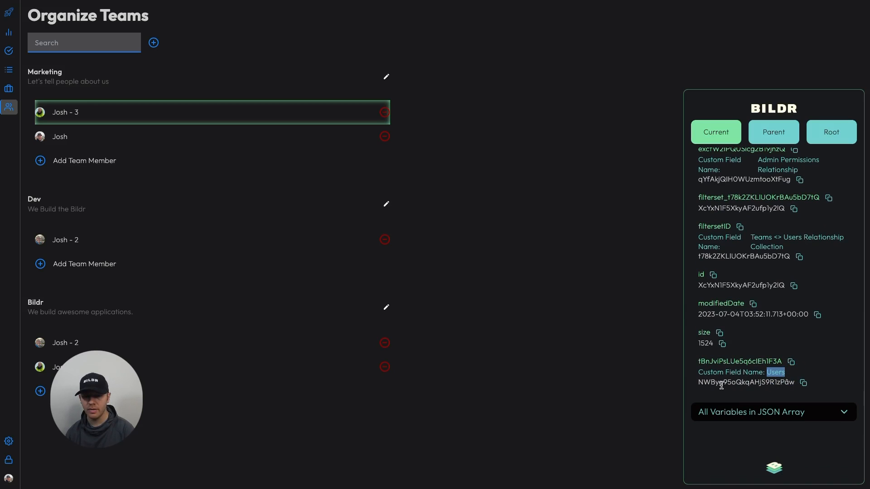
pyautogui.moveTo(698, 383); pyautogui.dragTo(791, 380)
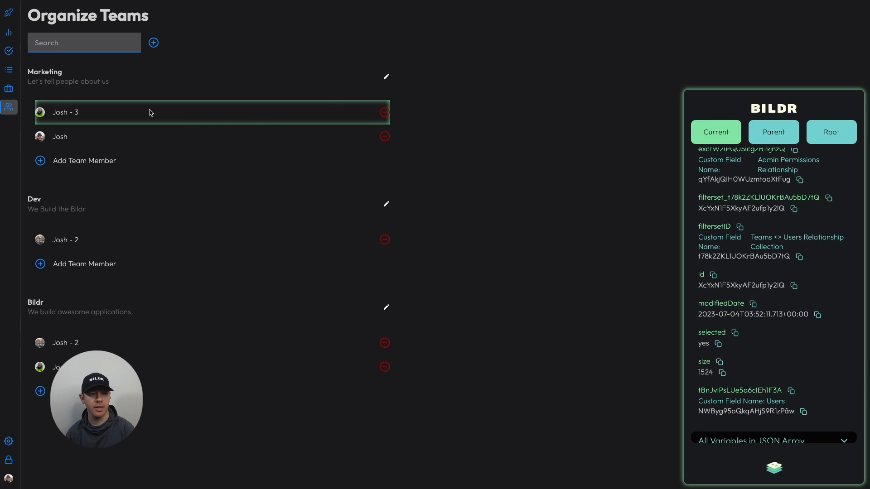
# Inspect the Individual Team Member component inside the first Marketing member row, checking its page name, current record and variables
pyautogui.click(77, 112)
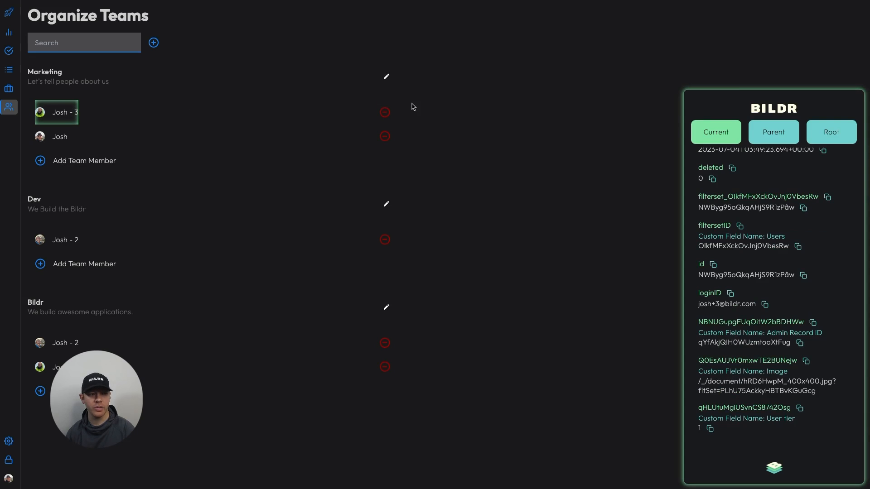
pyautogui.scroll(3, 738, 269)
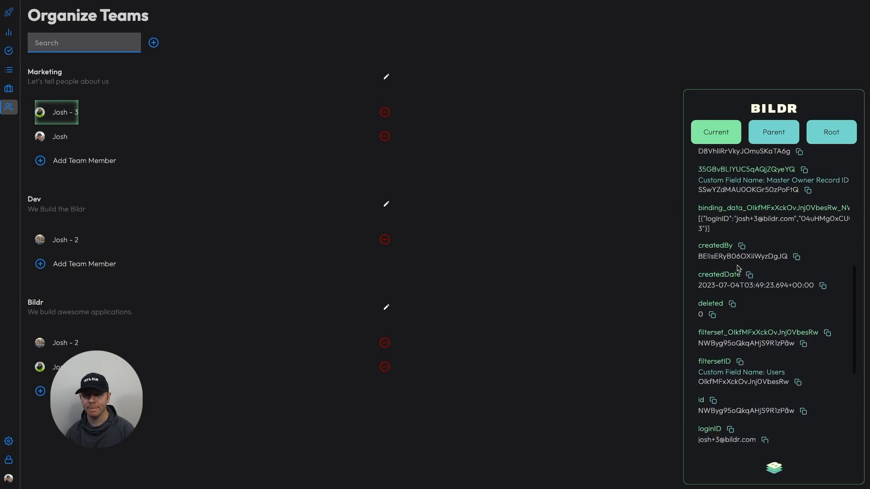
pyautogui.scroll(5, 738, 268)
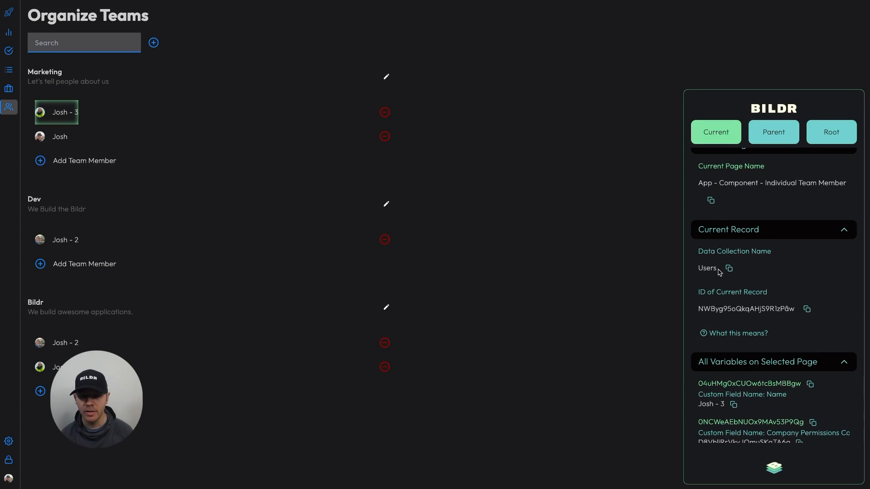
# Examine the component's parent page record and variables down to the Users field value, and return to the current page's details
pyautogui.click(771, 141)
pyautogui.scroll(1, 769, 213)
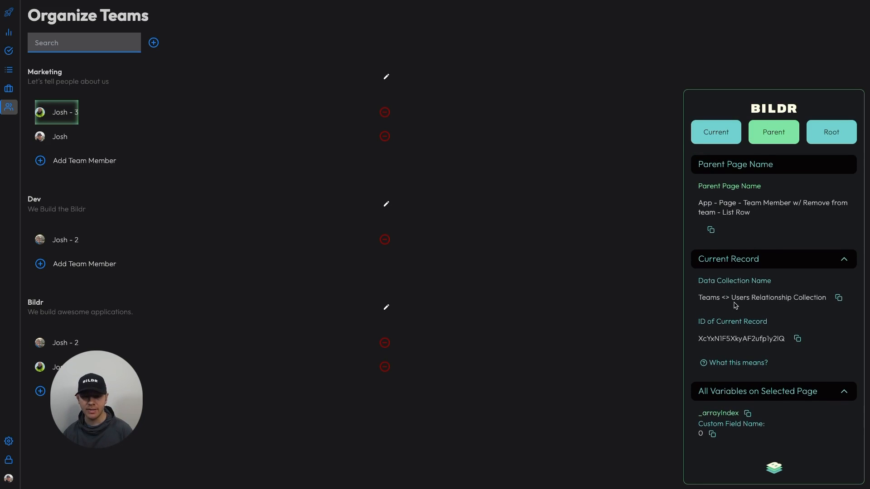
pyautogui.scroll(-3, 735, 310)
pyautogui.scroll(-20, 735, 309)
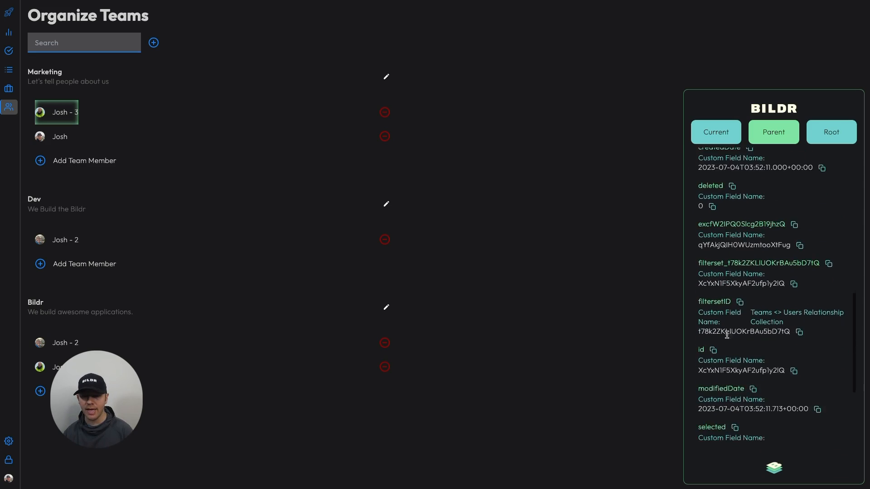
pyautogui.scroll(-3, 725, 345)
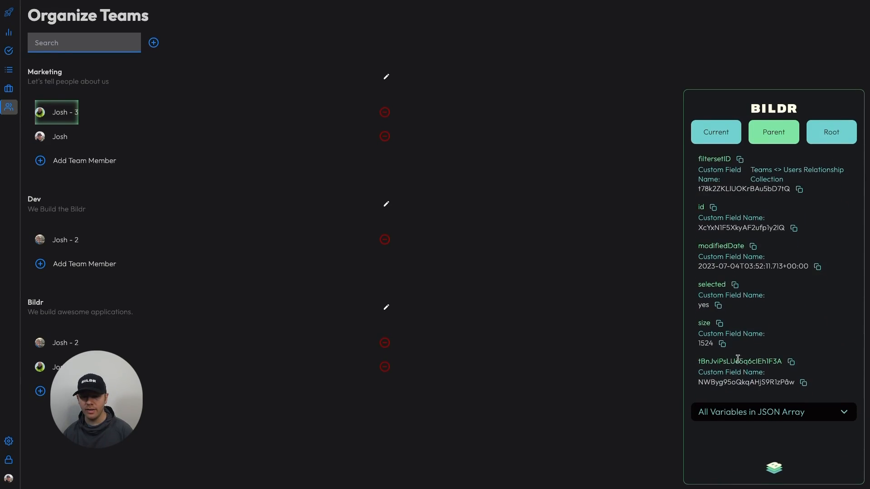
pyautogui.click(803, 410)
pyautogui.click(716, 137)
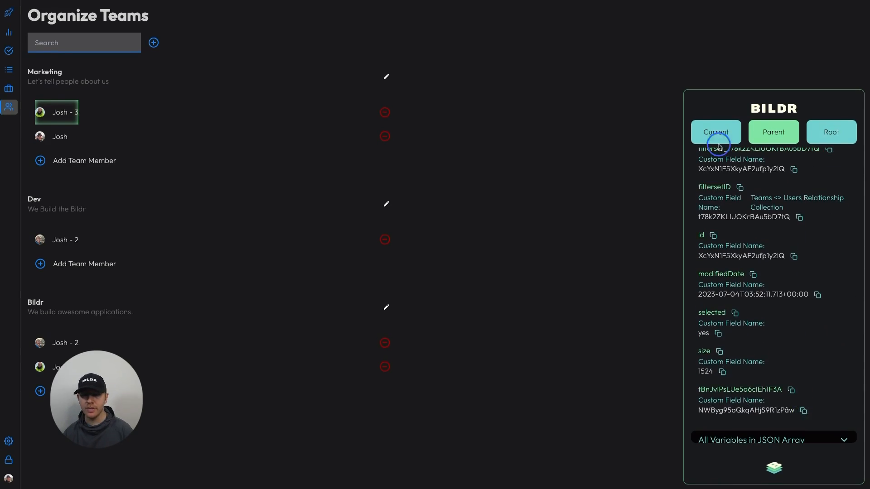